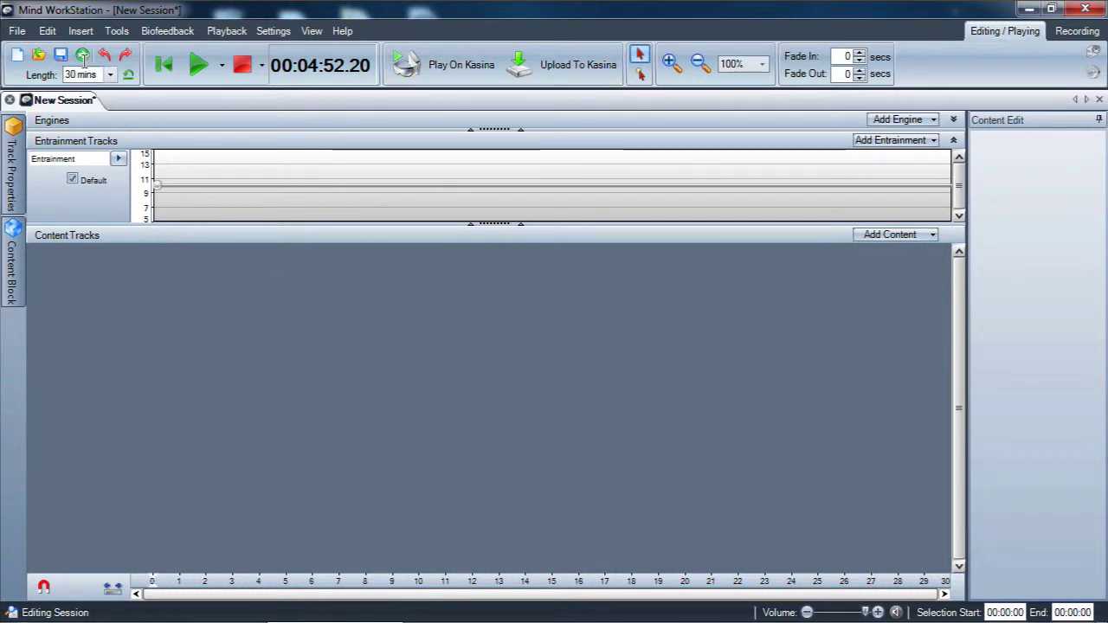
Insert a SpectraStrobe mind machine content track into the new session
{"action": "left_click", "coordinate": [81, 30]}
{"action": "mouse_move", "coordinate": [92, 72]}
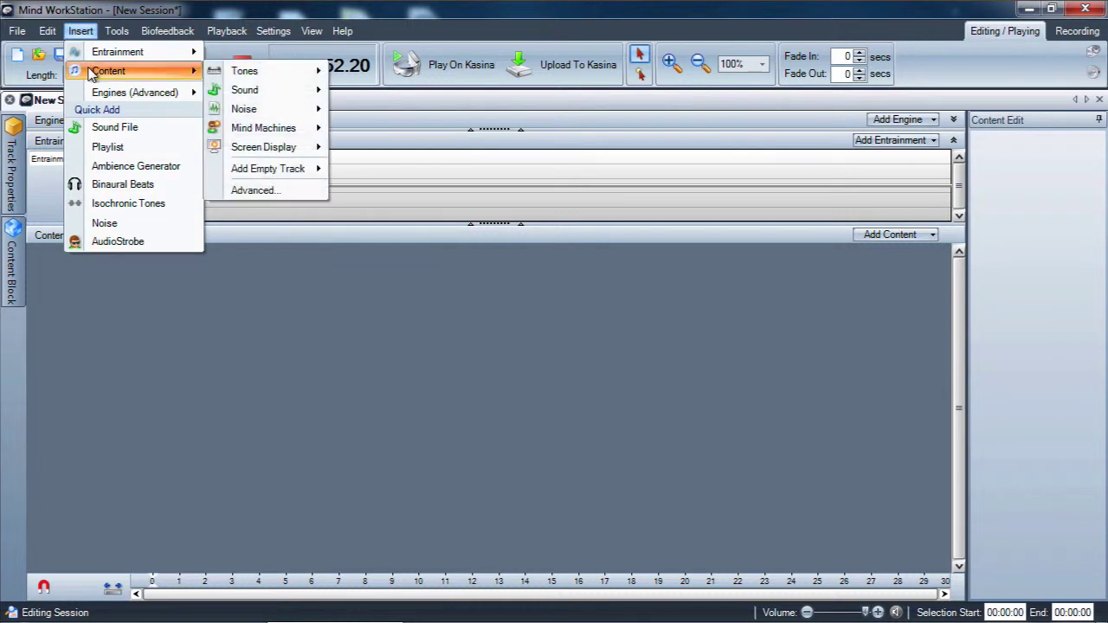
{"action": "mouse_move", "coordinate": [244, 127]}
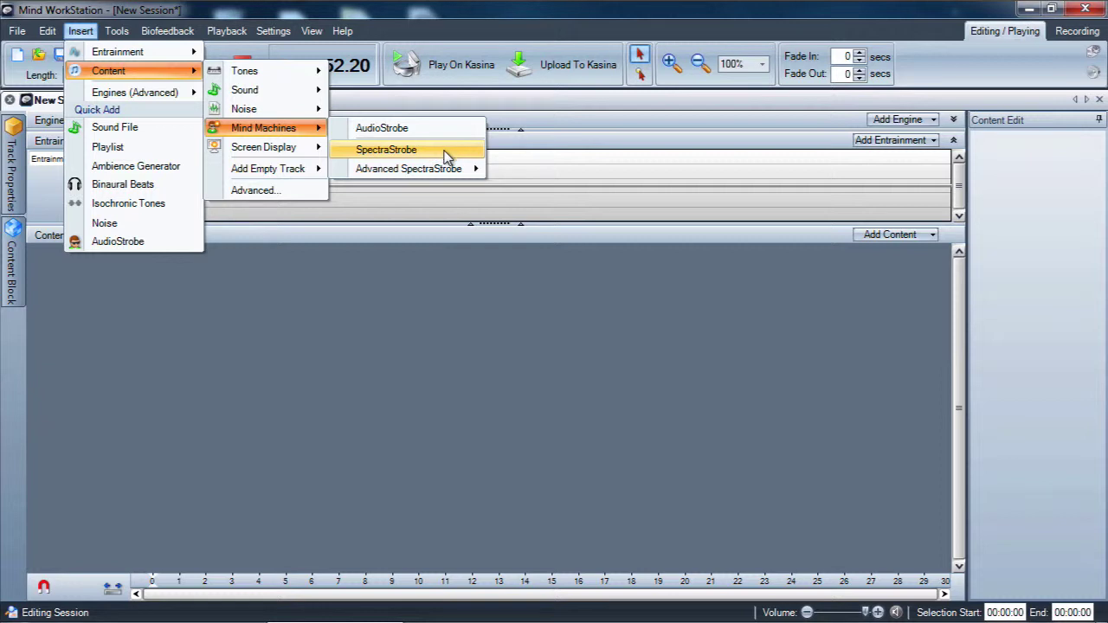
{"action": "mouse_move", "coordinate": [441, 172]}
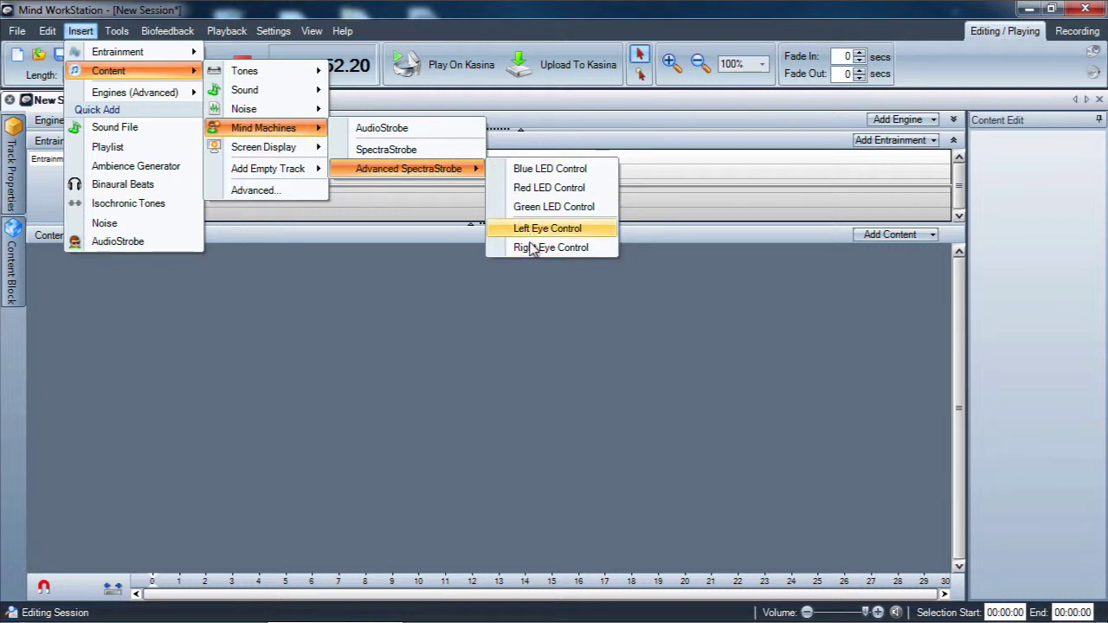
{"action": "left_click", "coordinate": [413, 157]}
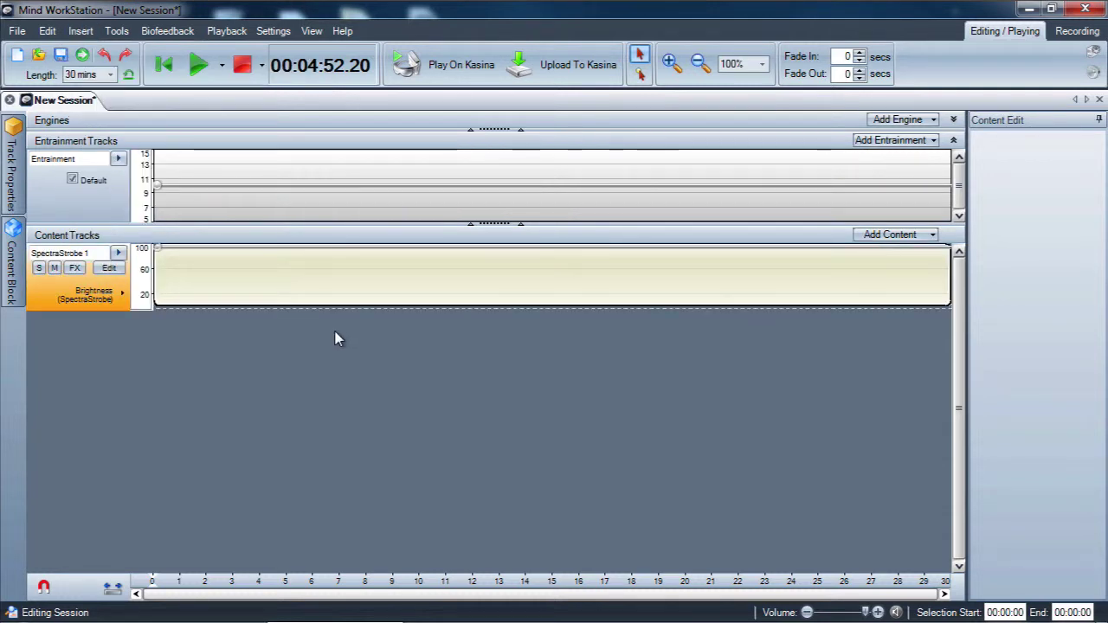
Open the SpectraStrobe track for editing and move its Red color selection track above the Green one
{"action": "left_click", "coordinate": [112, 268]}
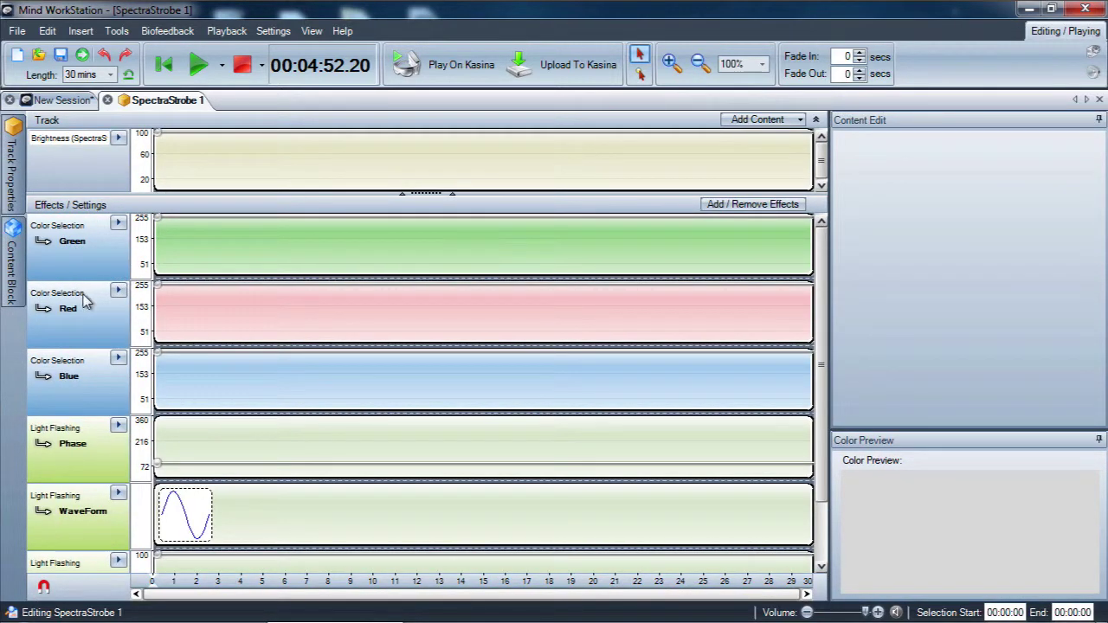
{"action": "left_click_drag", "start_coordinate": [160, 245], "coordinate": [143, 265]}
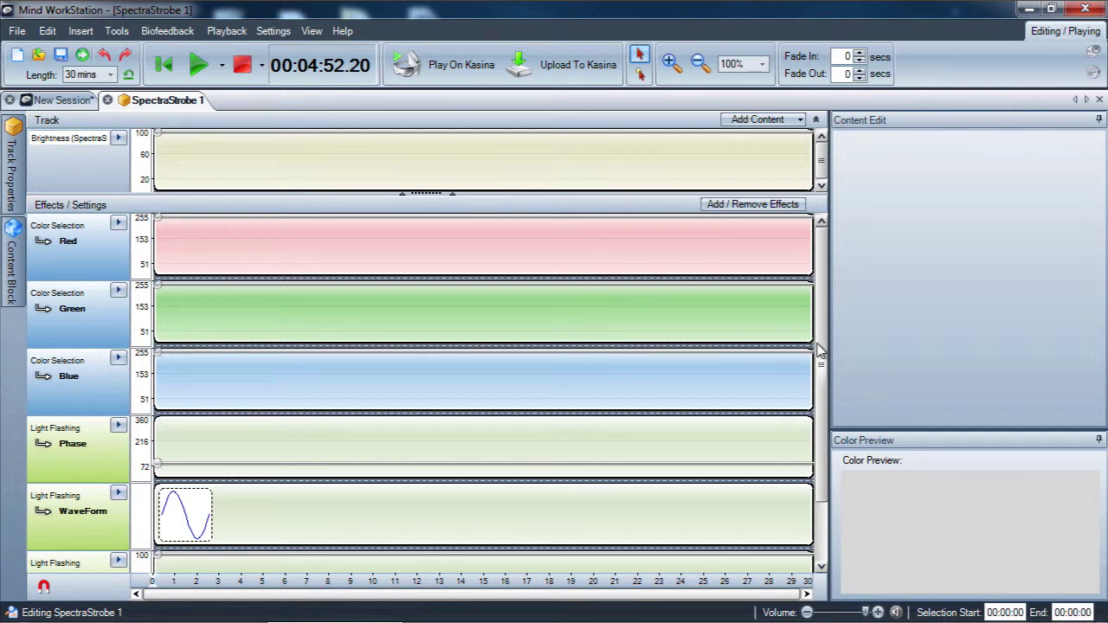
{"action": "scroll", "coordinate": [823, 383], "scroll_direction": "down", "scroll_amount": 1}
{"action": "scroll", "coordinate": [823, 381], "scroll_direction": "up", "scroll_amount": 1}
{"action": "left_click_drag", "start_coordinate": [820, 325], "coordinate": [825, 296]}
{"action": "mouse_move", "coordinate": [160, 290]}
{"action": "left_click_drag", "start_coordinate": [819, 407], "coordinate": [820, 470]}
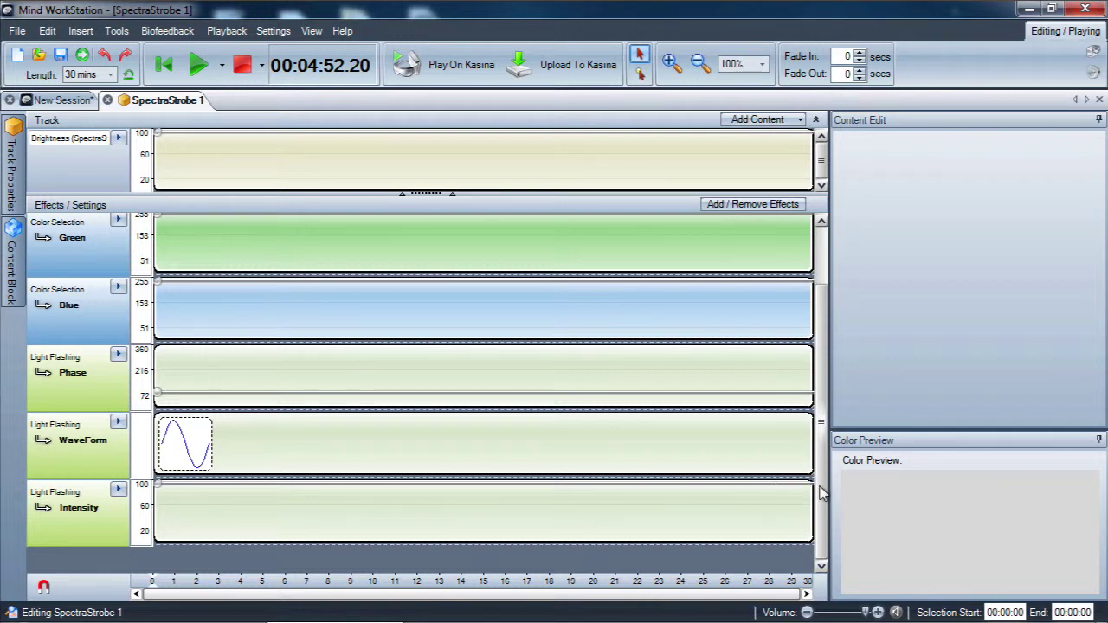
{"action": "left_click_drag", "start_coordinate": [817, 486], "coordinate": [838, 391]}
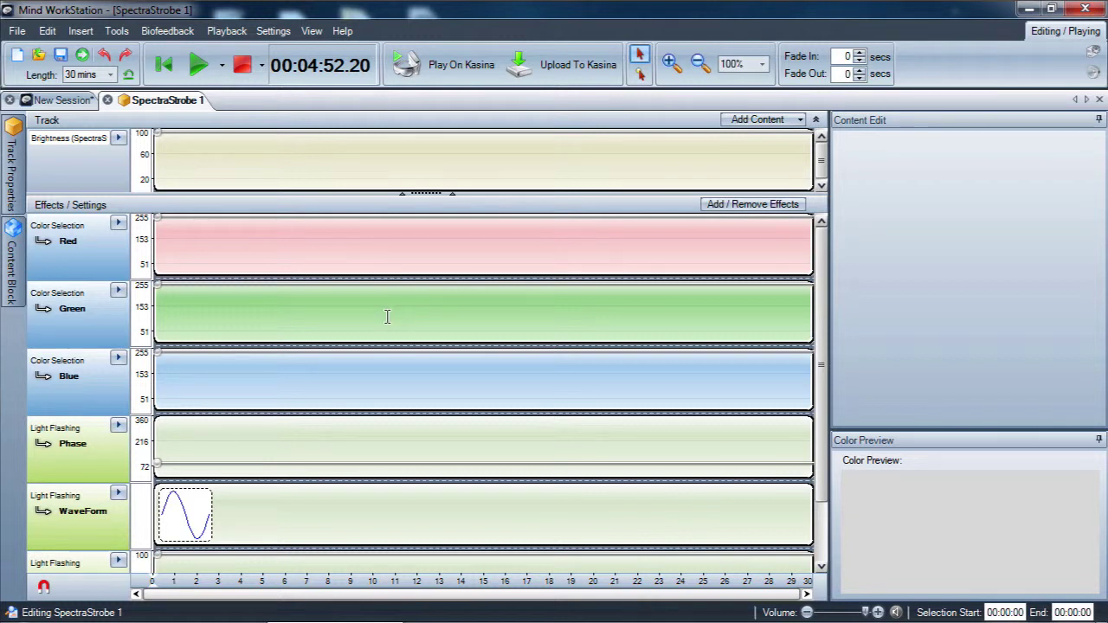
Pick the basic light violet-blue as the SpectraStrobe color at 00:03:04 on the color selection tracks
{"action": "left_click", "coordinate": [344, 251]}
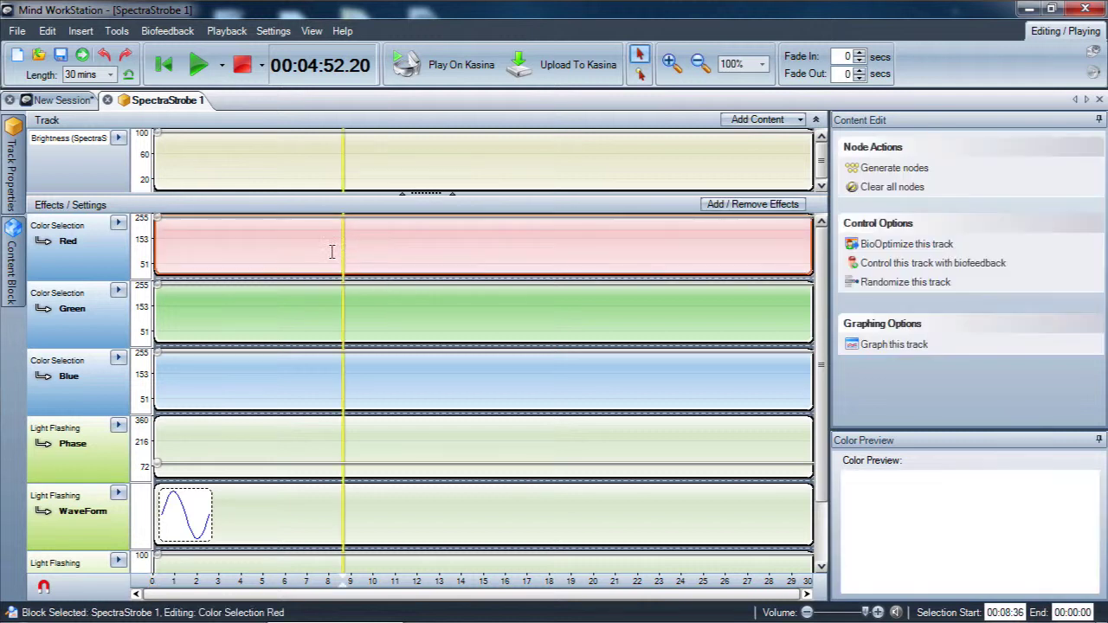
{"action": "left_click", "coordinate": [223, 251]}
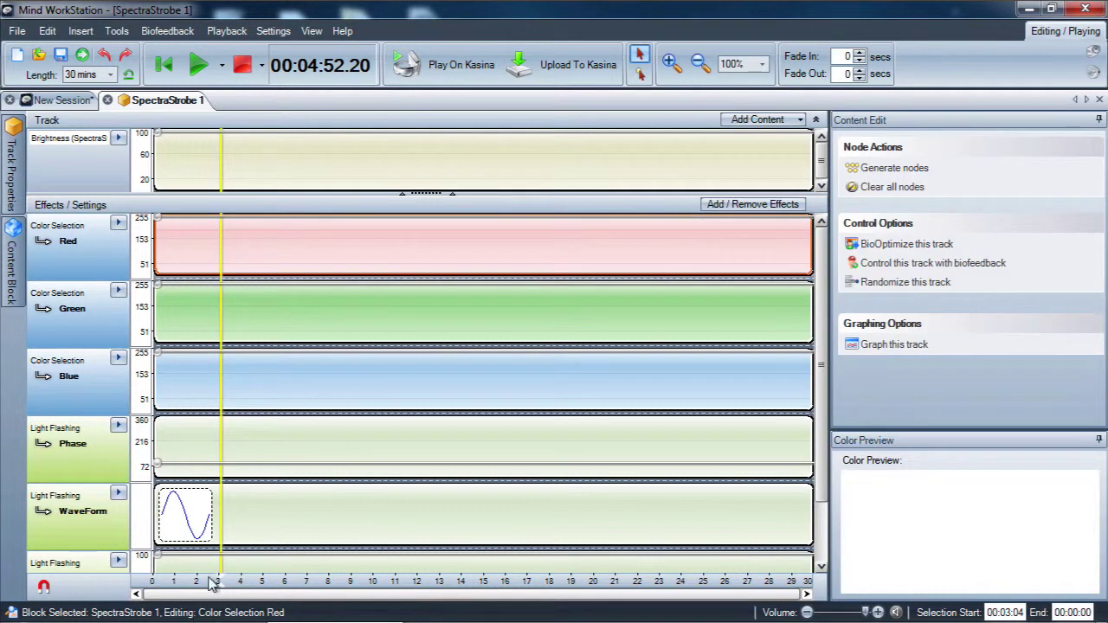
{"action": "right_click", "coordinate": [220, 254]}
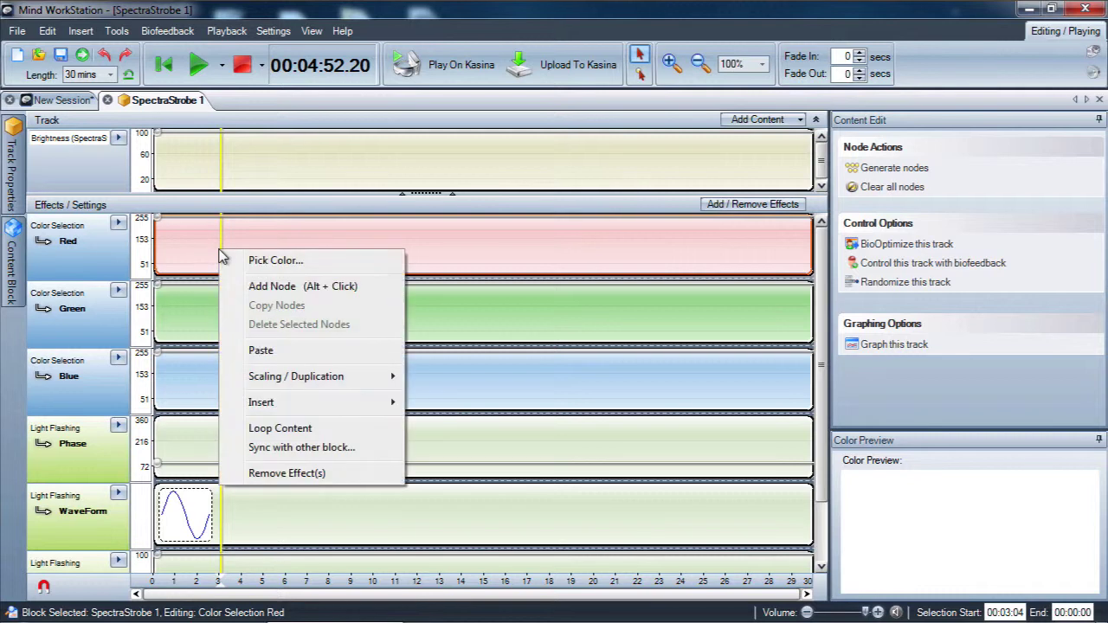
{"action": "left_click", "coordinate": [235, 259]}
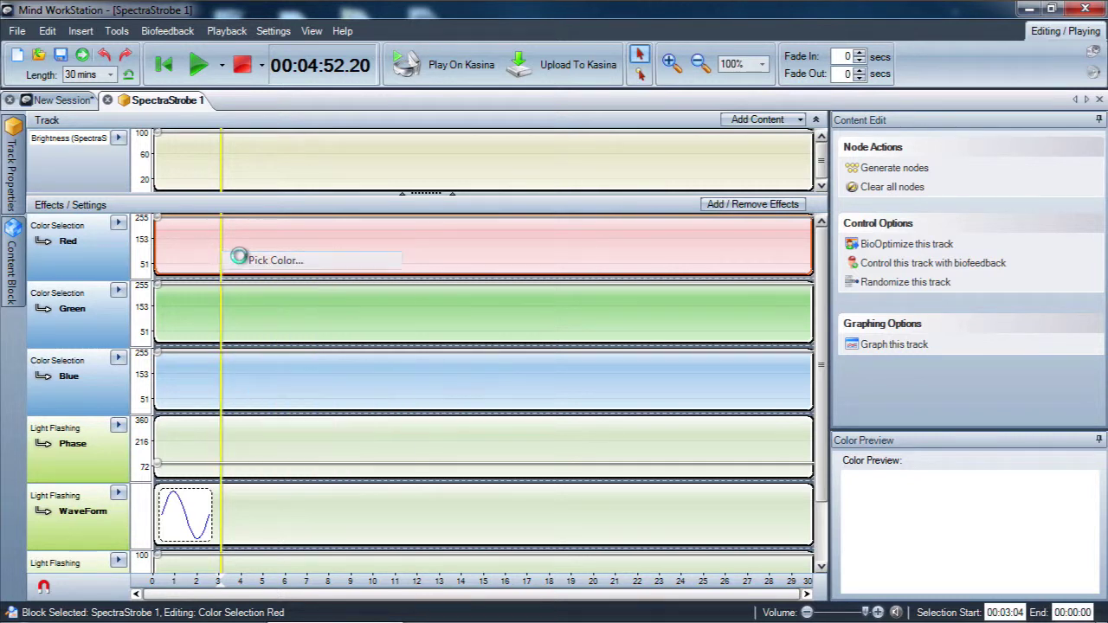
{"action": "left_click_drag", "start_coordinate": [538, 121], "coordinate": [464, 135]}
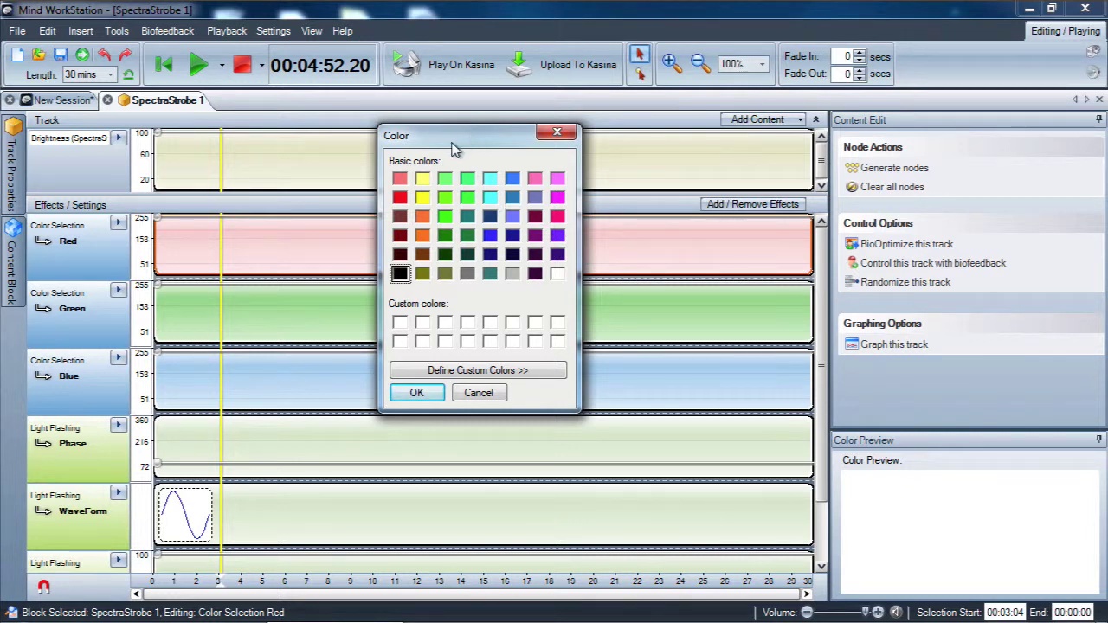
{"action": "left_click_drag", "start_coordinate": [456, 147], "coordinate": [435, 158]}
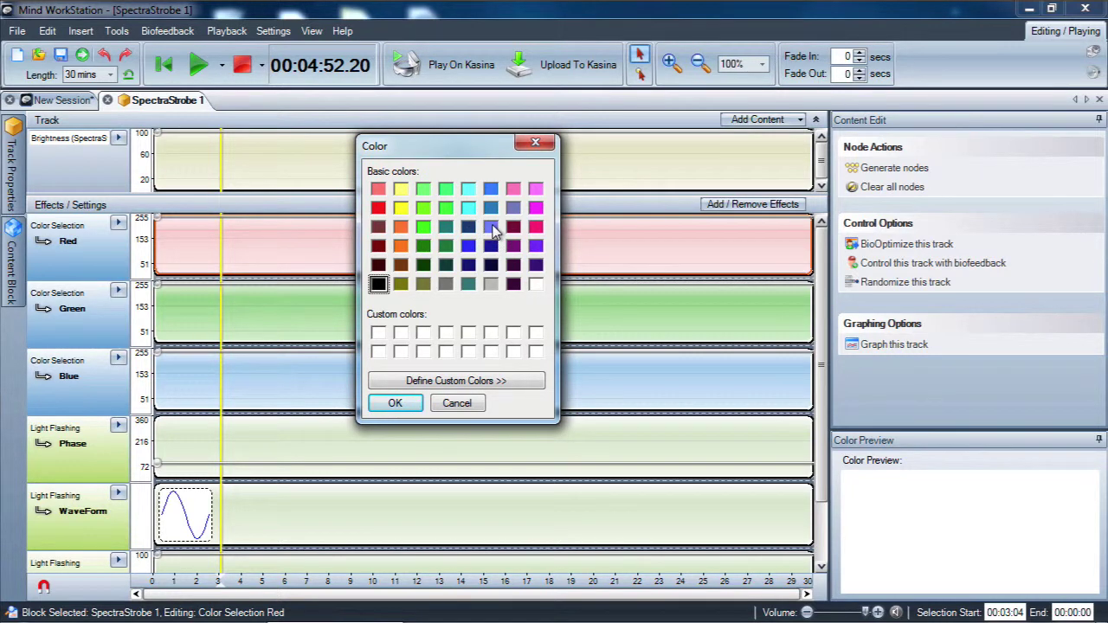
{"action": "left_click", "coordinate": [491, 227]}
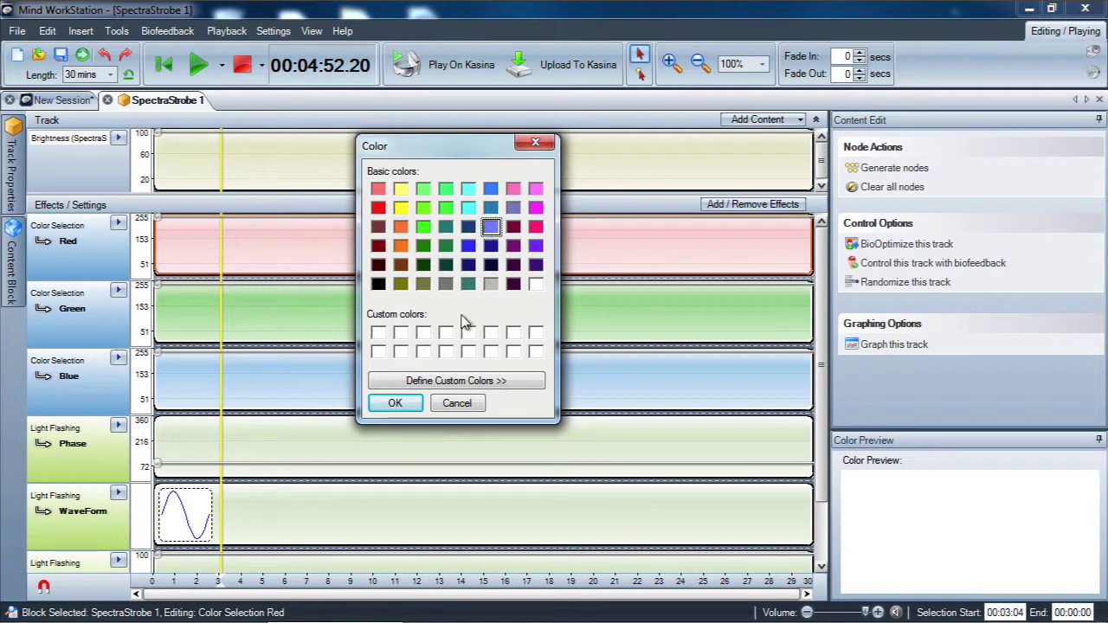
{"action": "left_click", "coordinate": [396, 403]}
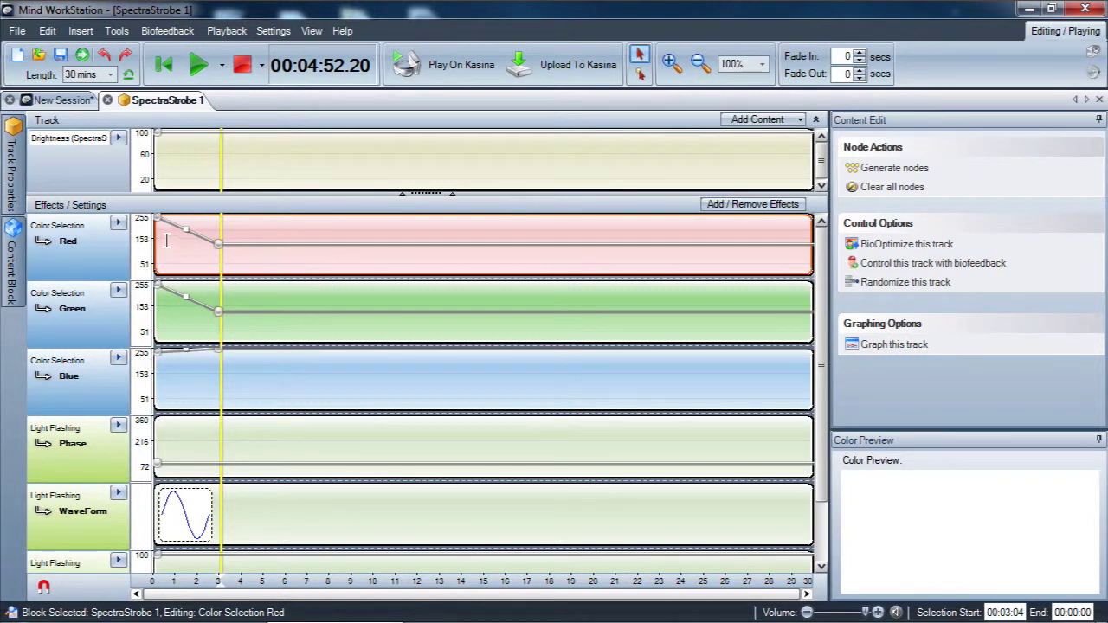
Pick the basic muted teal as the SpectraStrobe color at 00:05:20
{"action": "mouse_move", "coordinate": [157, 227]}
{"action": "left_click", "coordinate": [325, 262]}
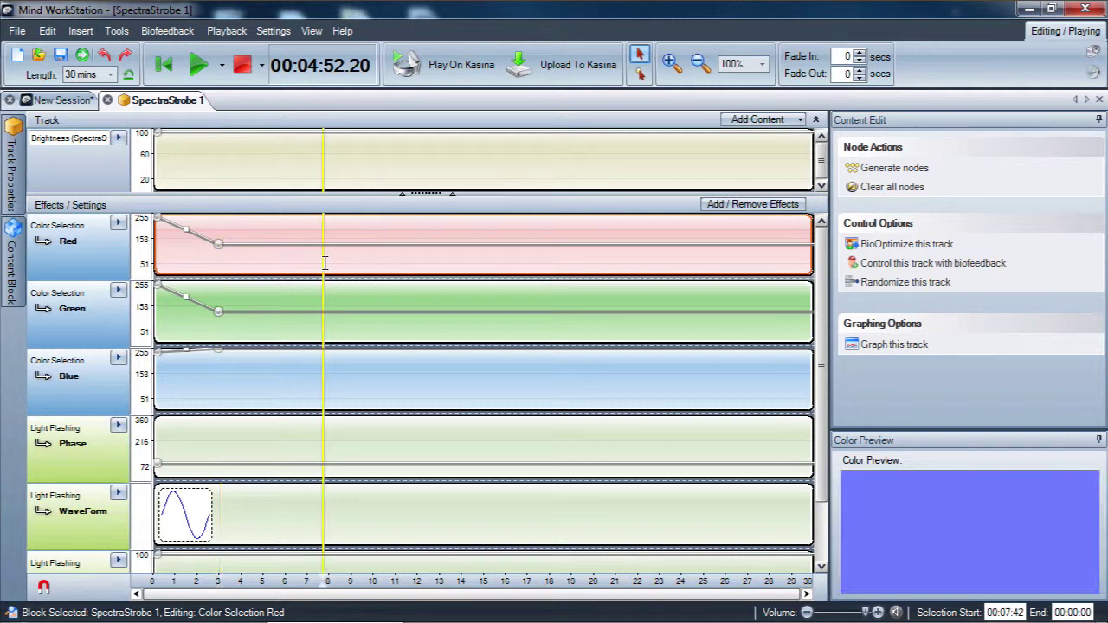
{"action": "left_click", "coordinate": [271, 259]}
{"action": "right_click", "coordinate": [272, 260]}
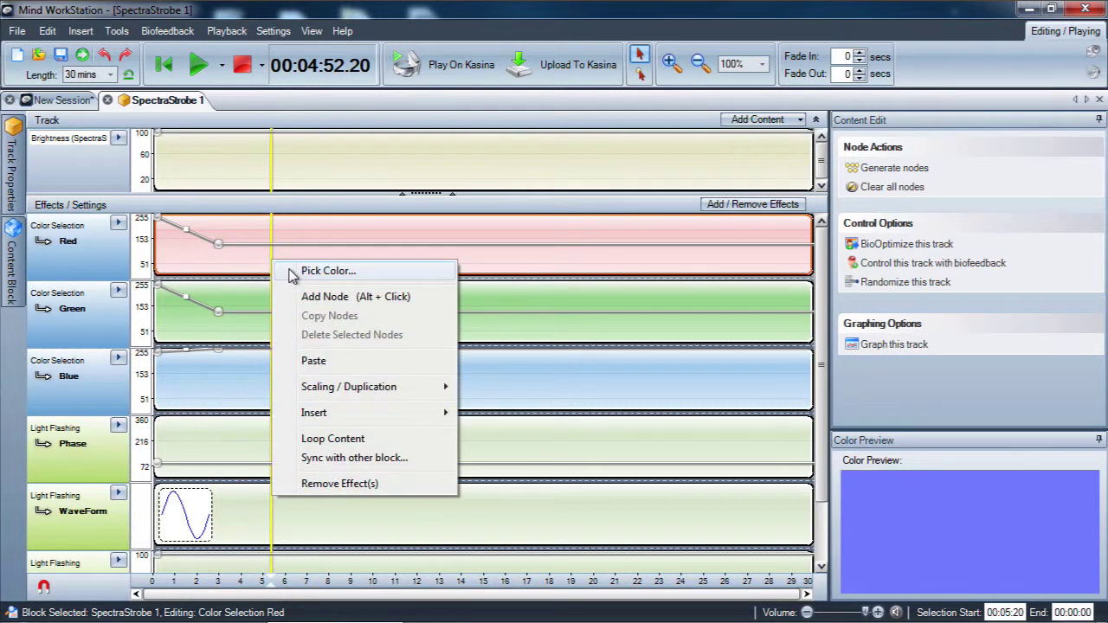
{"action": "left_click", "coordinate": [292, 274]}
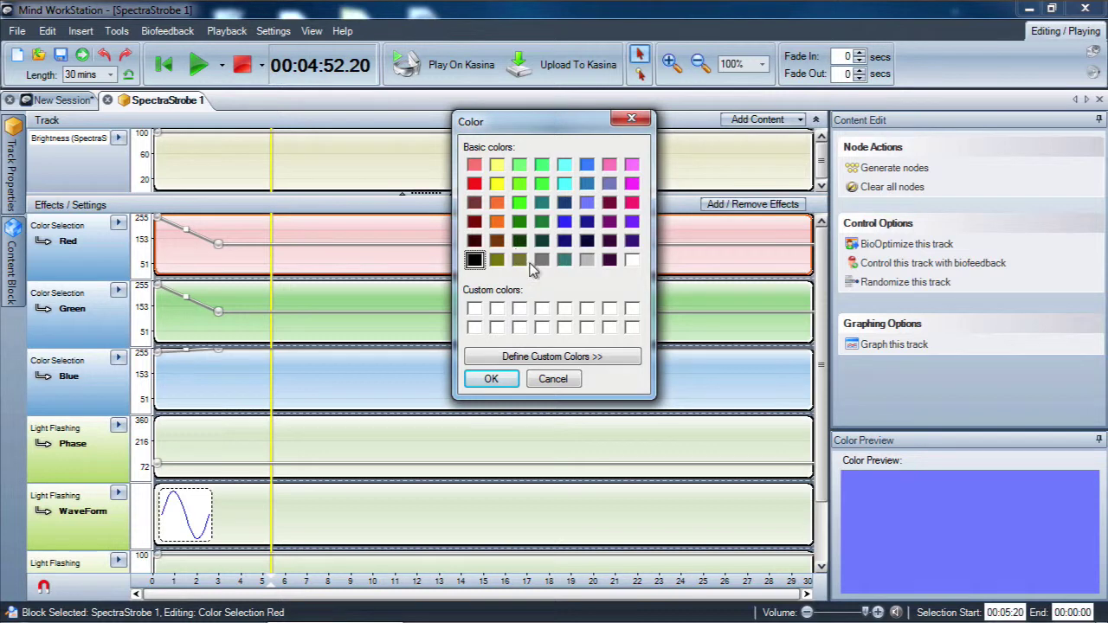
{"action": "left_click", "coordinate": [563, 261]}
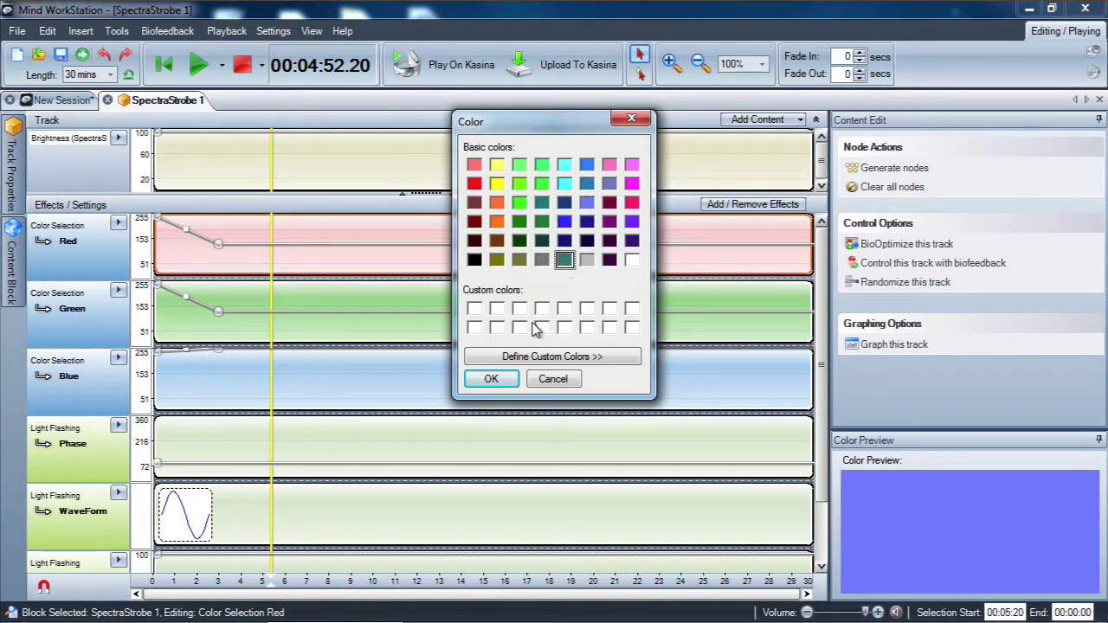
{"action": "left_click", "coordinate": [490, 380]}
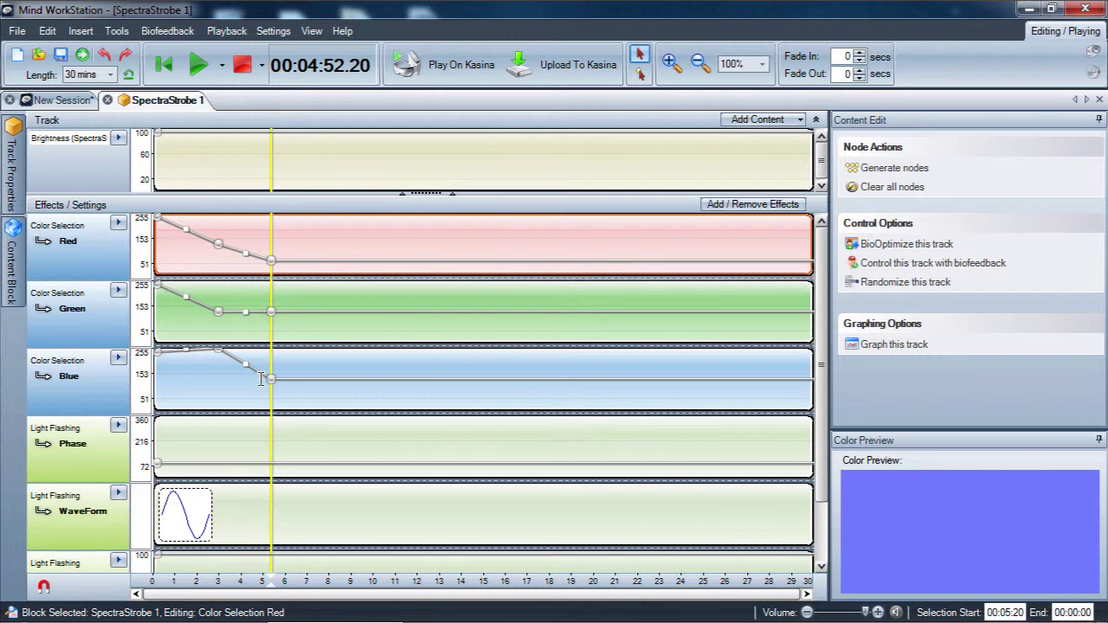
Pick the basic bright yellow-green as the SpectraStrobe color at 00:09:00
{"action": "left_click", "coordinate": [352, 259]}
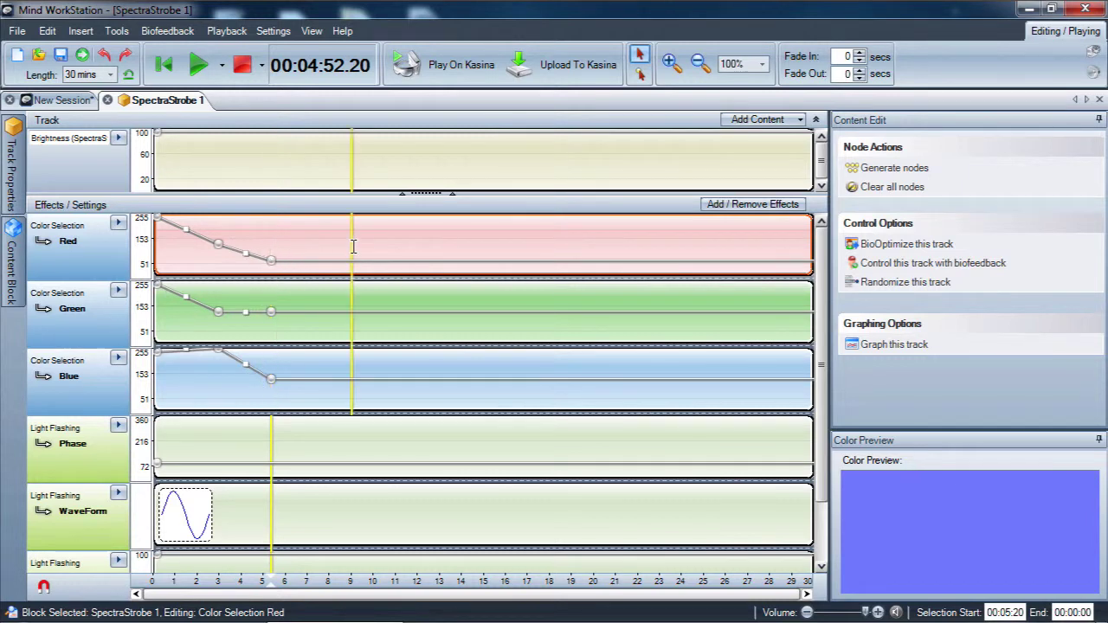
{"action": "right_click", "coordinate": [351, 249]}
{"action": "left_click", "coordinate": [379, 260]}
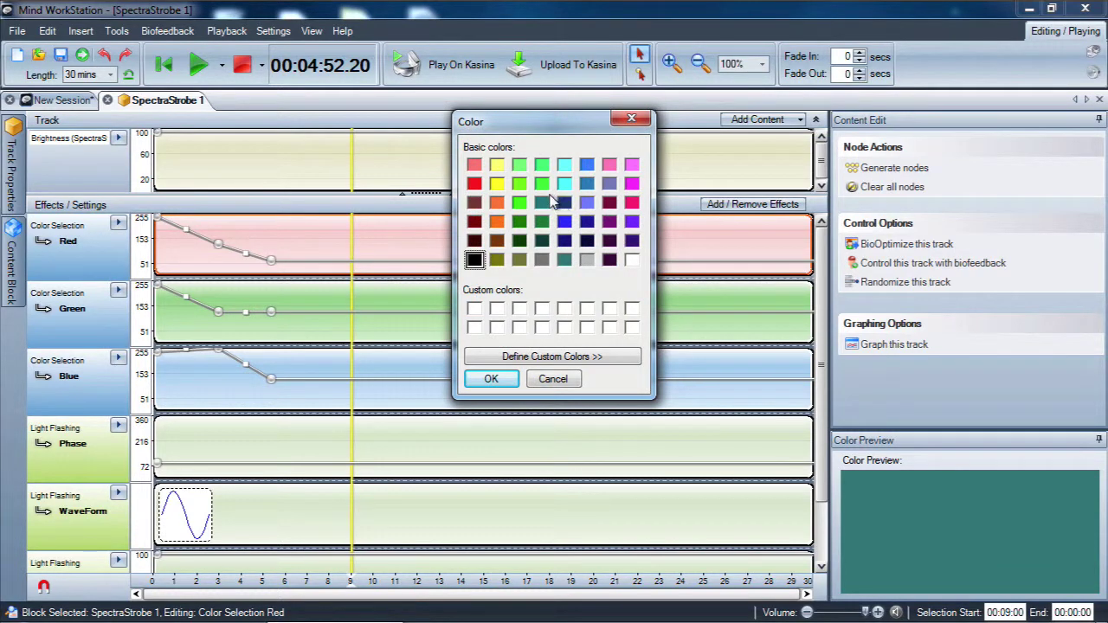
{"action": "left_click", "coordinate": [519, 189]}
{"action": "left_click", "coordinate": [491, 378]}
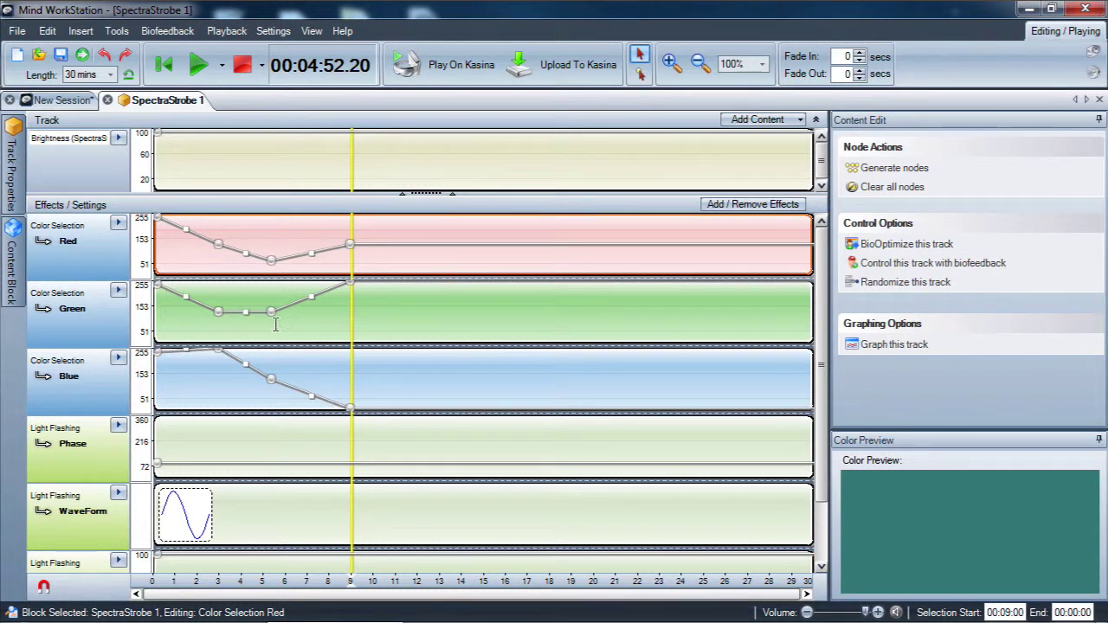
{"action": "mouse_move", "coordinate": [180, 294]}
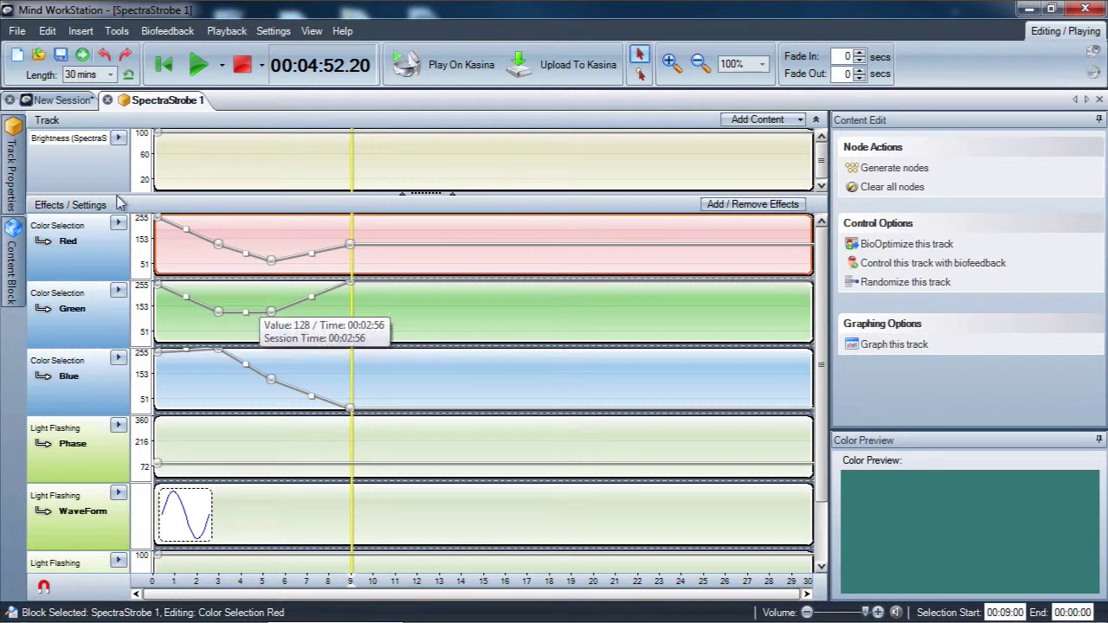
Return to the session and add Advanced SpectraStrobe LED control tracks for red, green and blue, accepting the overlap with the existing track
{"action": "left_click", "coordinate": [67, 99]}
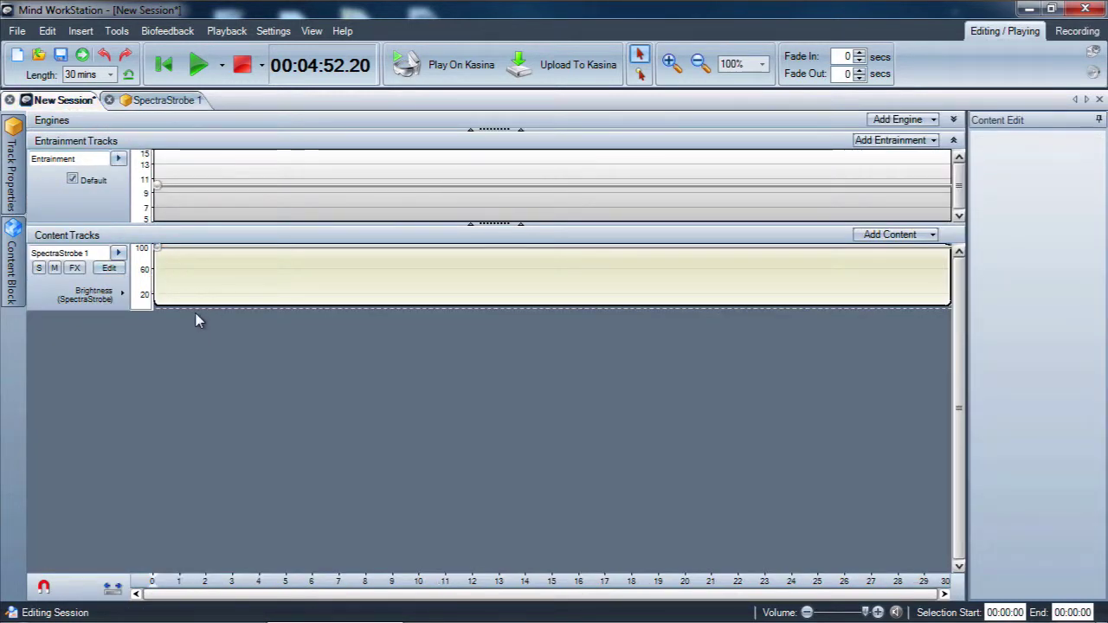
{"action": "left_click", "coordinate": [89, 32]}
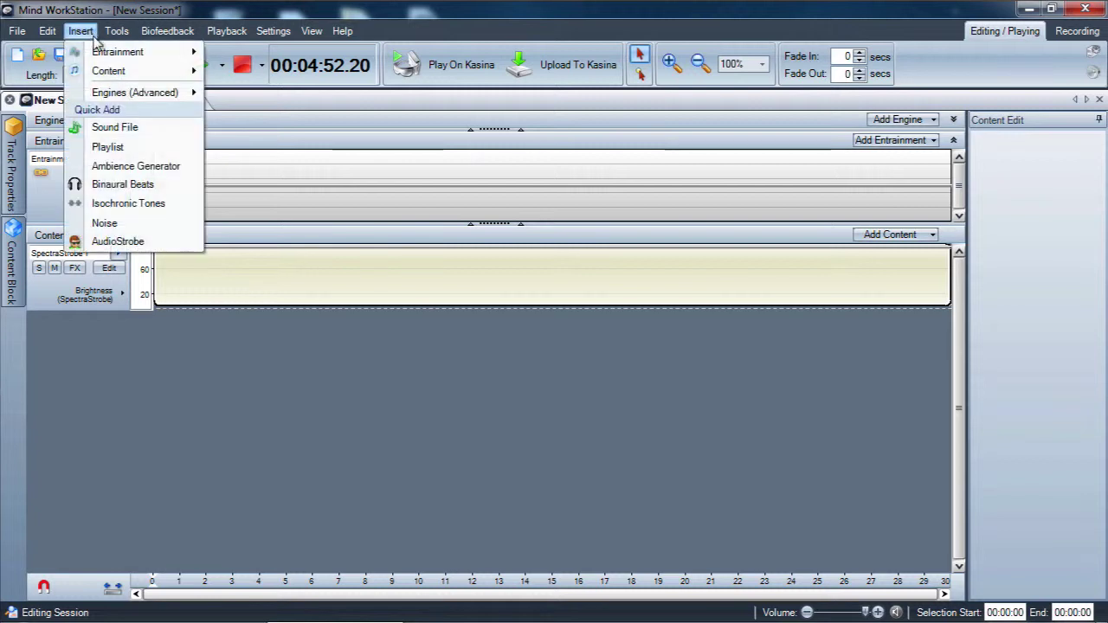
{"action": "mouse_move", "coordinate": [112, 73]}
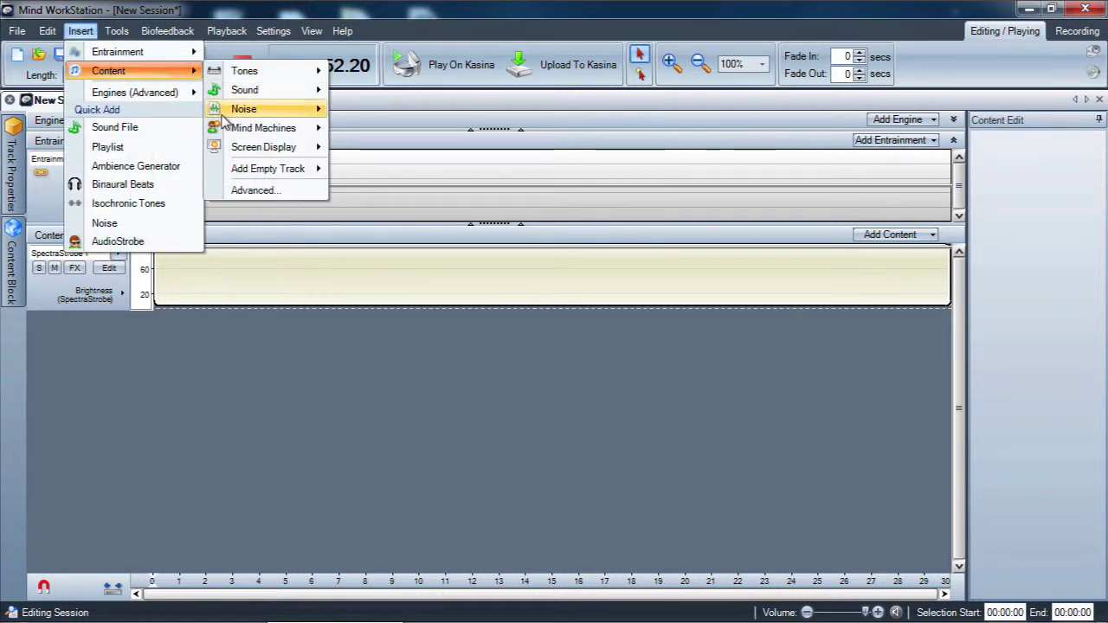
{"action": "mouse_move", "coordinate": [227, 128]}
{"action": "mouse_move", "coordinate": [374, 176]}
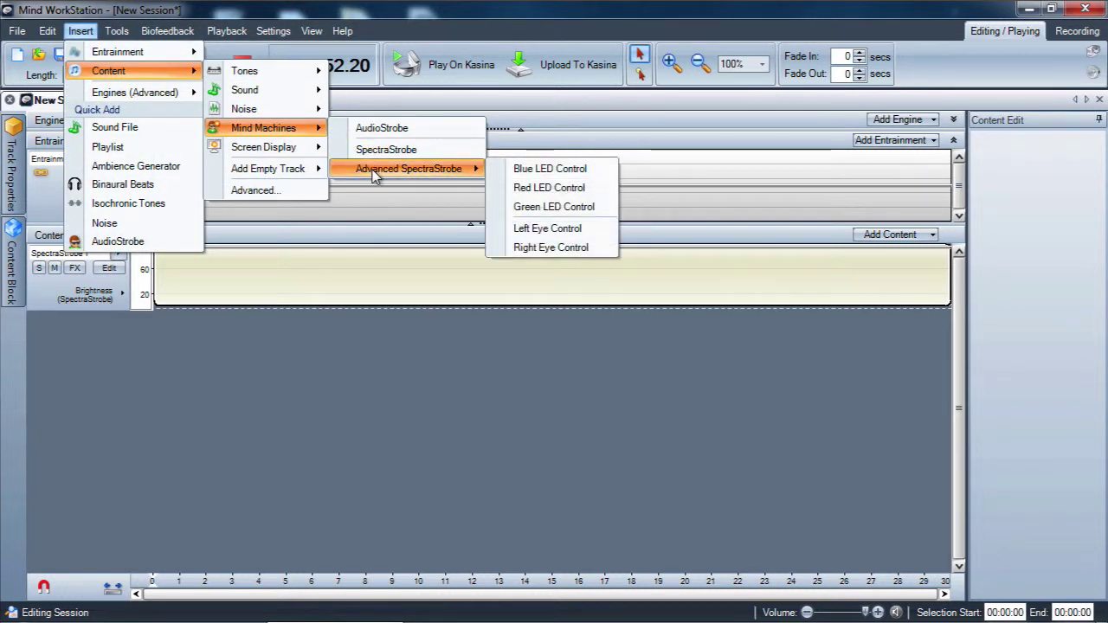
{"action": "left_click", "coordinate": [501, 189]}
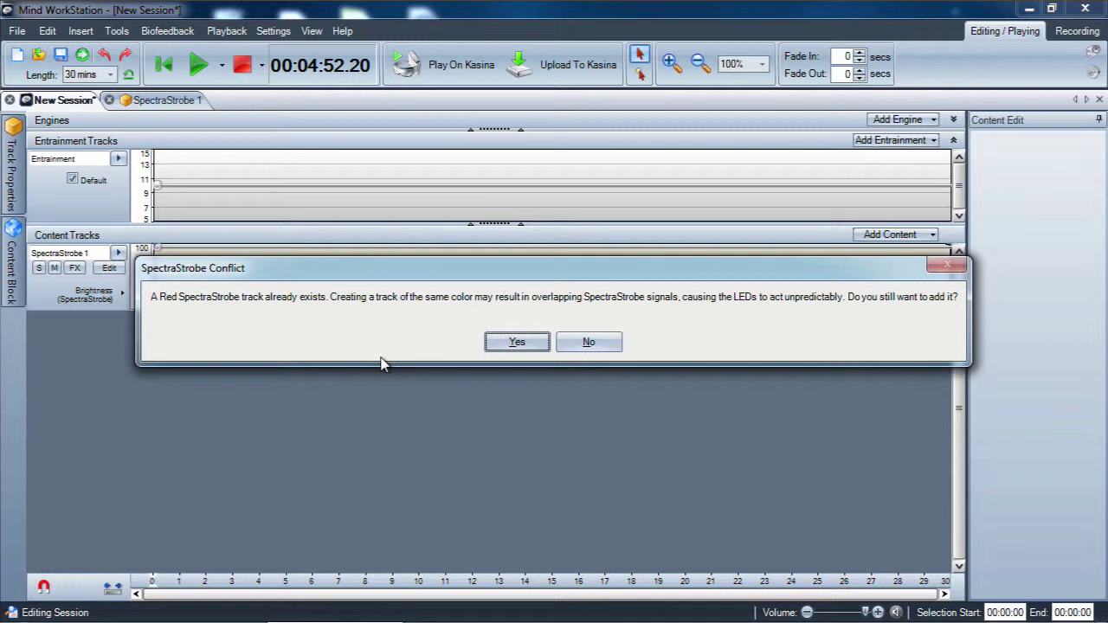
{"action": "left_click_drag", "start_coordinate": [435, 270], "coordinate": [430, 272]}
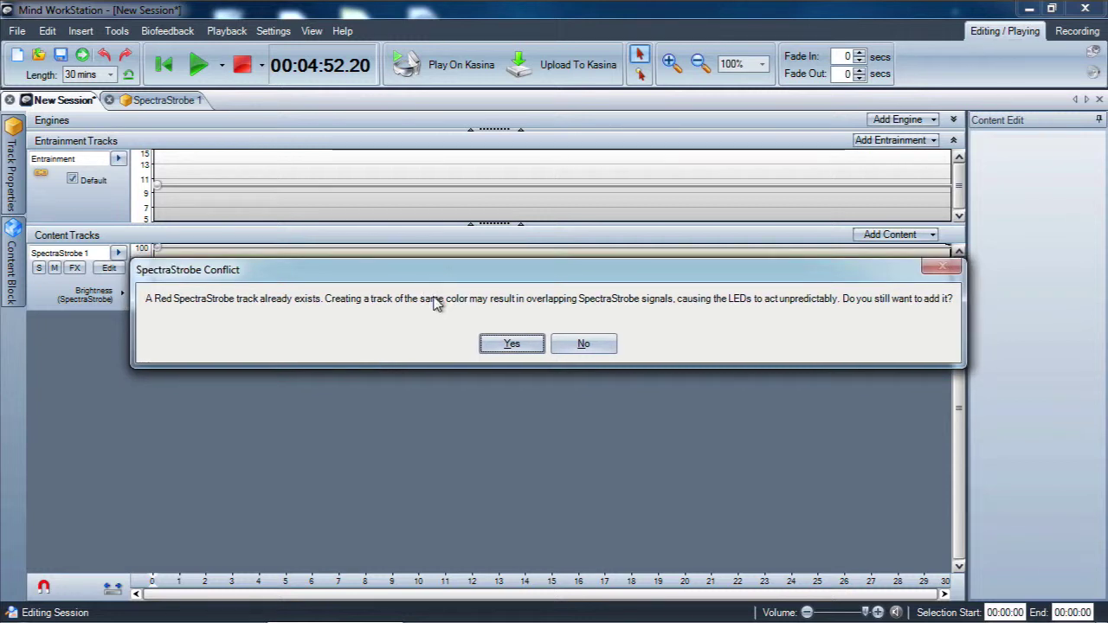
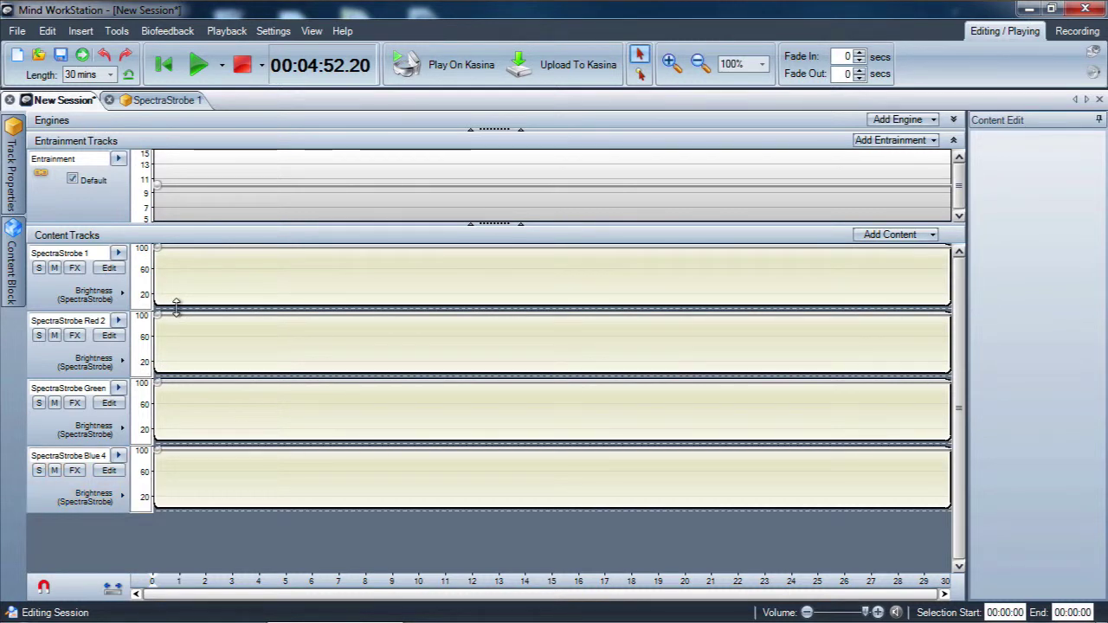
Switch the SpectraStrobe red track's display to Red Color Selection and the green track's to Green Color Selection
{"action": "left_click", "coordinate": [201, 275]}
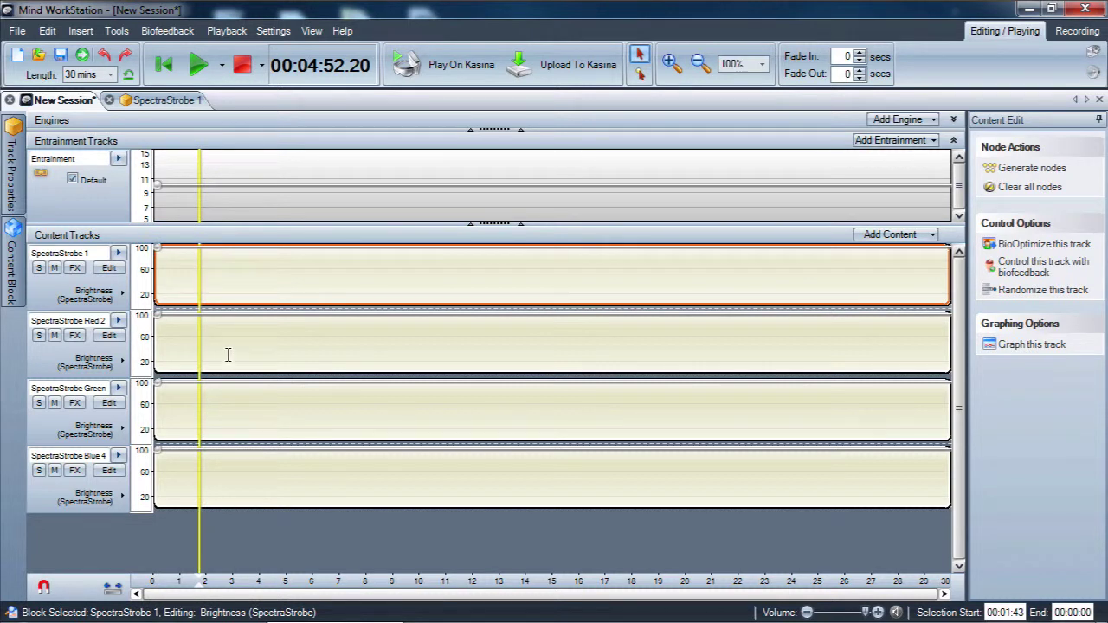
{"action": "left_click", "coordinate": [94, 364]}
{"action": "left_click", "coordinate": [173, 391]}
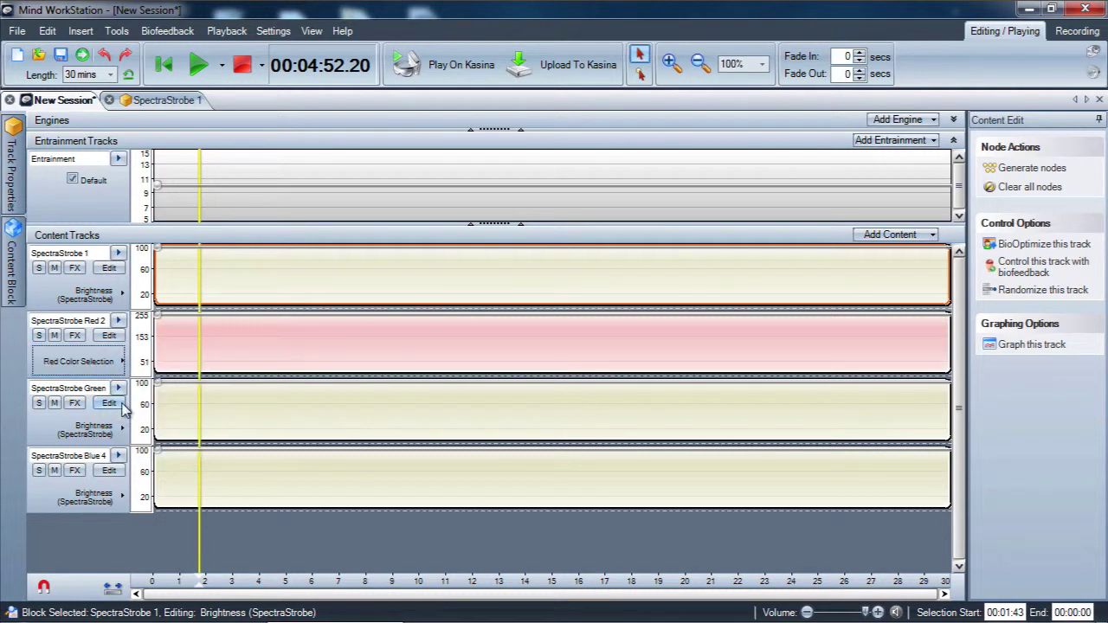
{"action": "left_click", "coordinate": [93, 429]}
{"action": "left_click", "coordinate": [178, 459]}
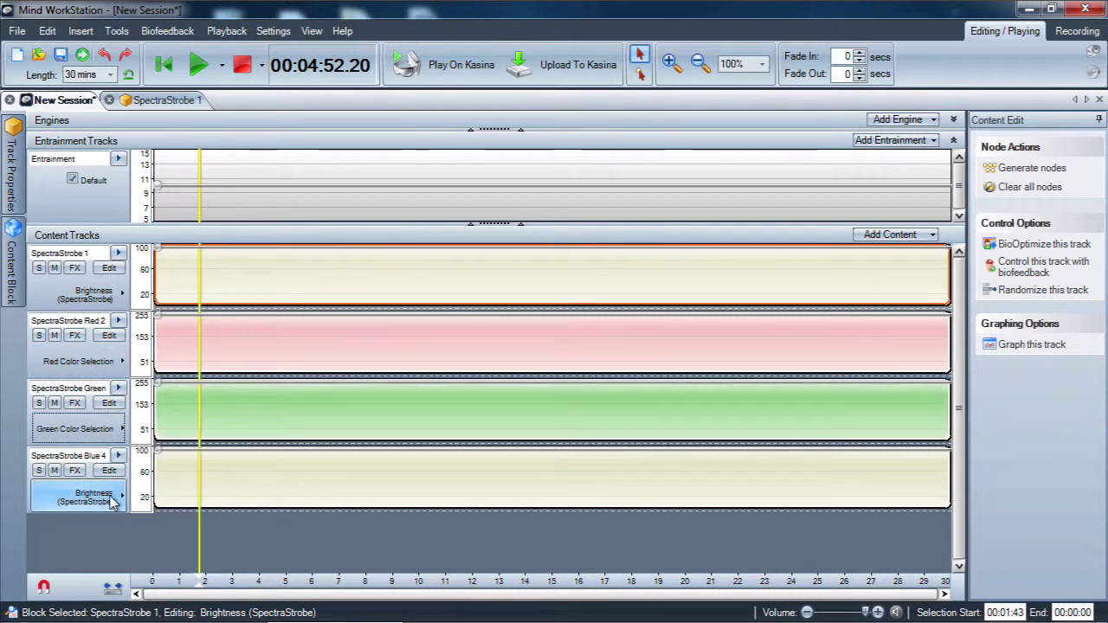
Switch the SpectraStrobe blue track's display to Blue Color Selection
{"action": "left_click", "coordinate": [94, 497]}
{"action": "left_click", "coordinate": [186, 450]}
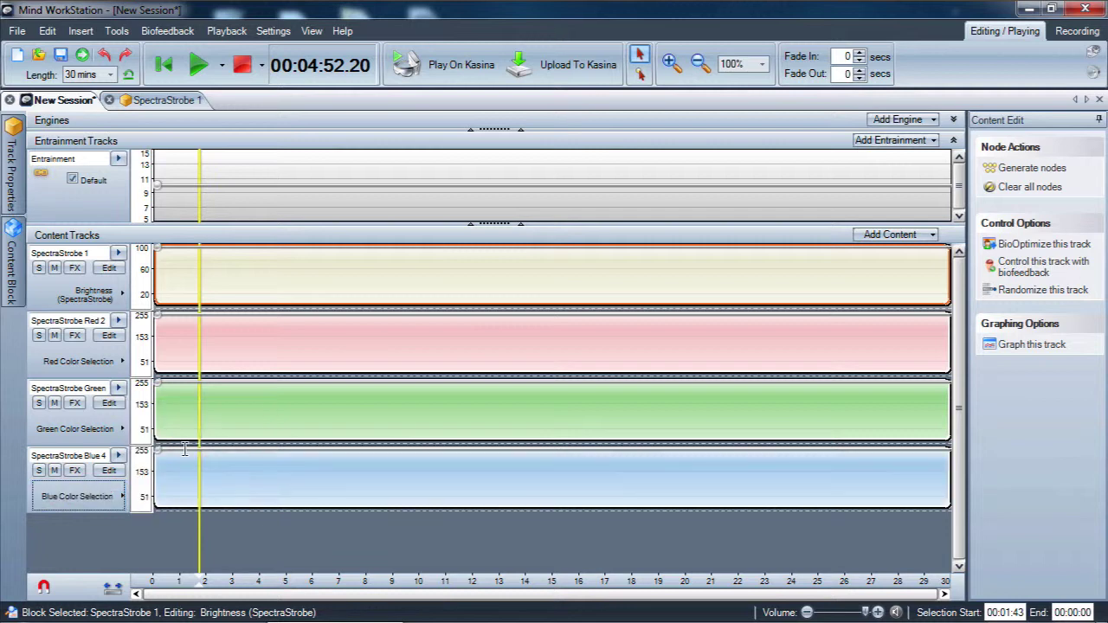
{"action": "left_click", "coordinate": [251, 395]}
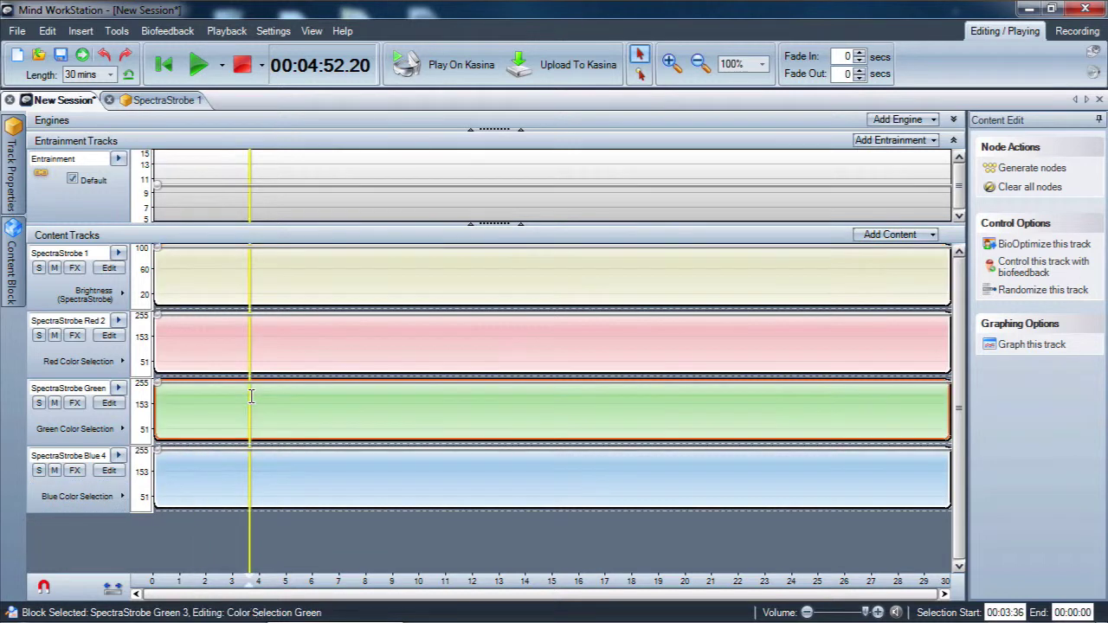
Open the SpectraStrobe Red 2 block for editing, examine the options for its red color setting, and return to the session
{"action": "left_click", "coordinate": [226, 341]}
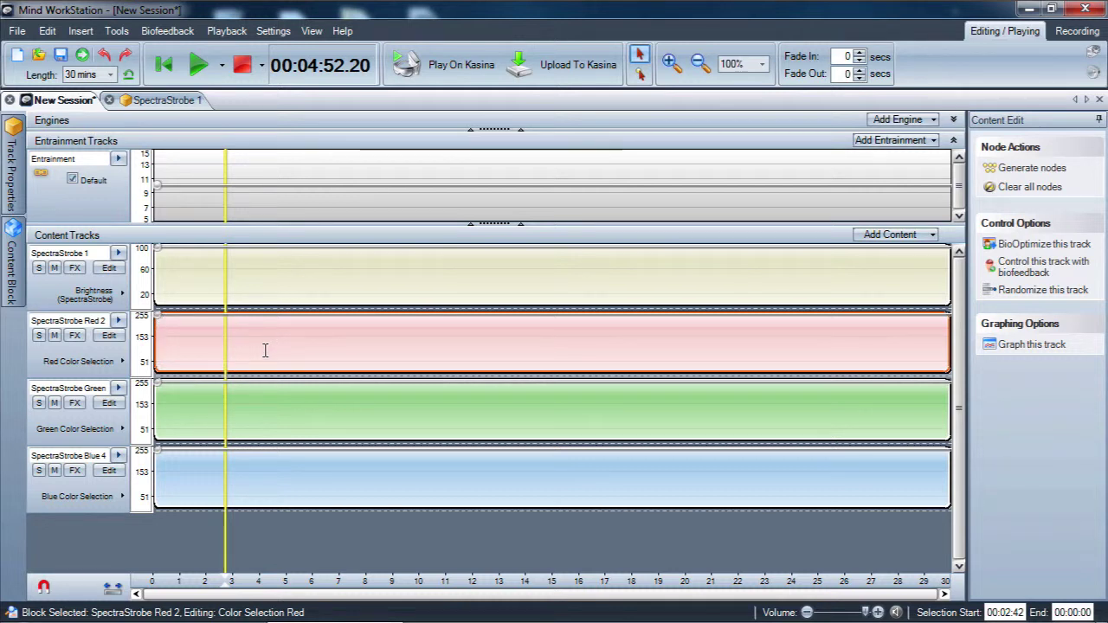
{"action": "left_click", "coordinate": [109, 335]}
{"action": "left_click", "coordinate": [291, 258]}
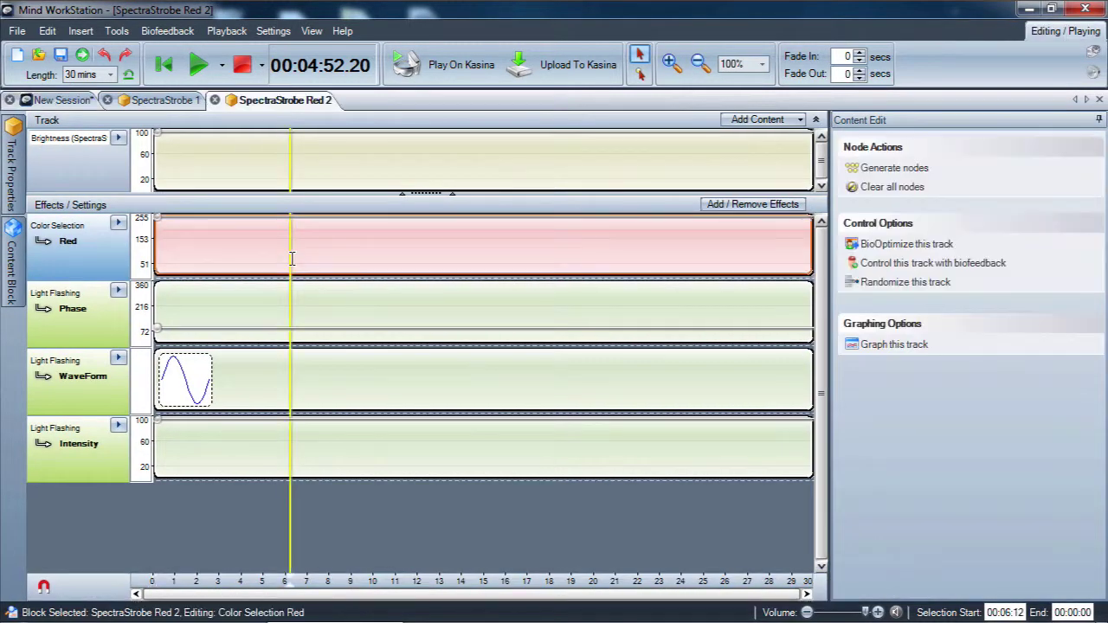
{"action": "right_click", "coordinate": [291, 259]}
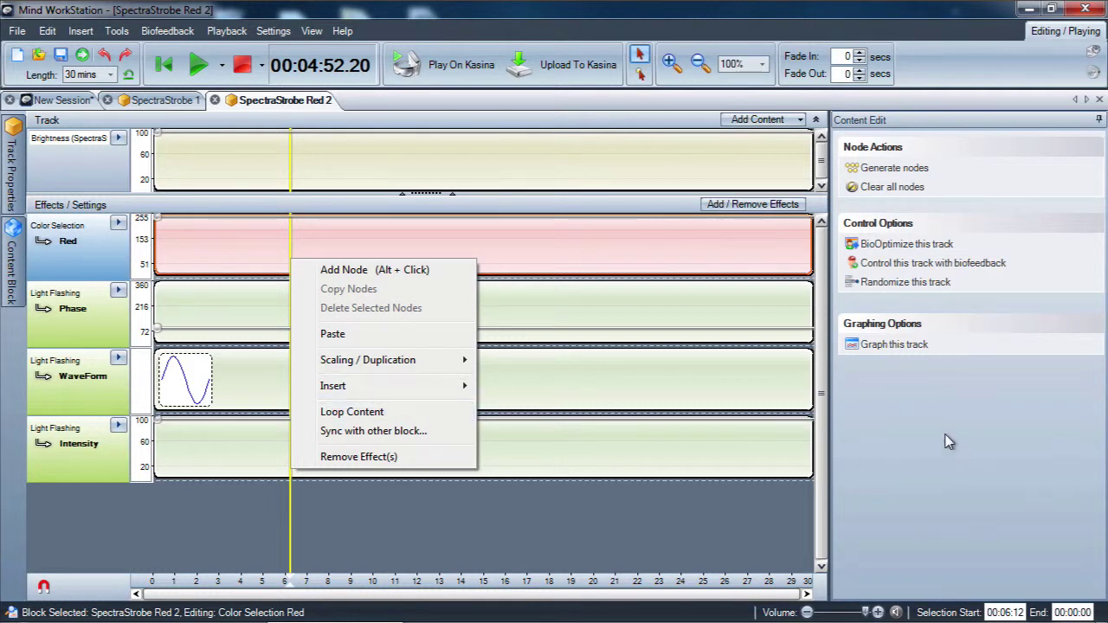
{"action": "left_click", "coordinate": [231, 249]}
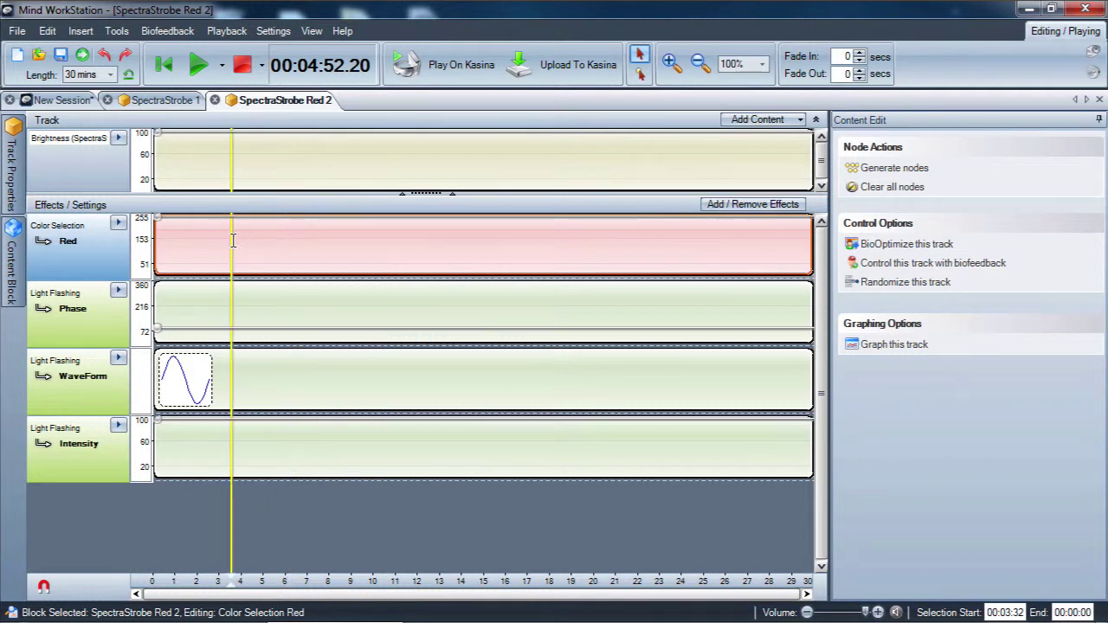
{"action": "left_click", "coordinate": [39, 101]}
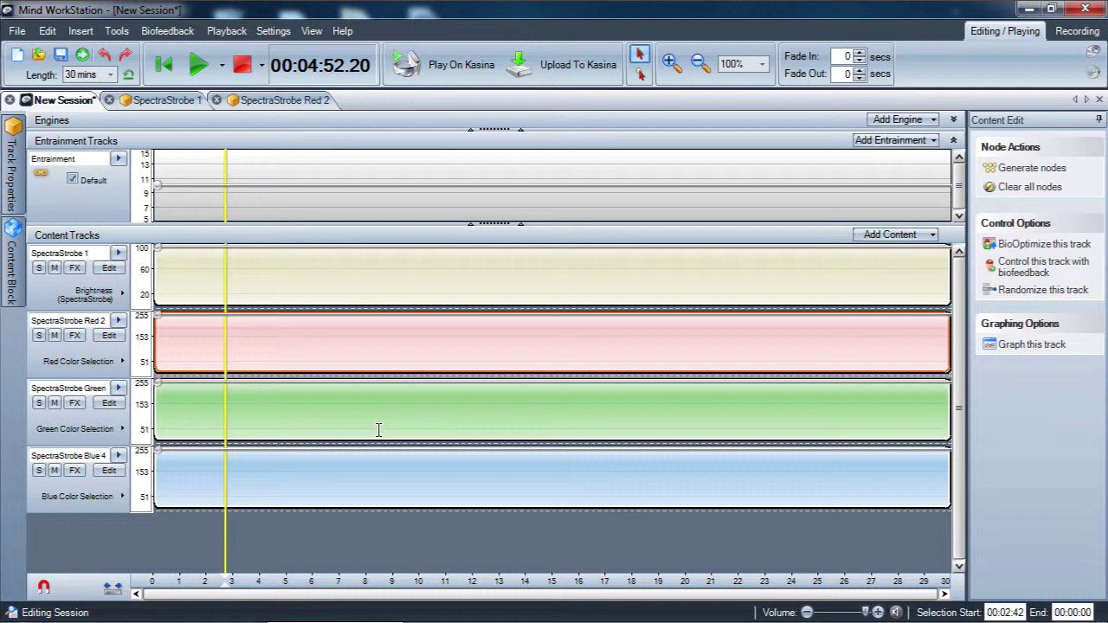
Review the red, green and blue color curves of SpectraStrobe 1 and return to the session
{"action": "left_click", "coordinate": [298, 268]}
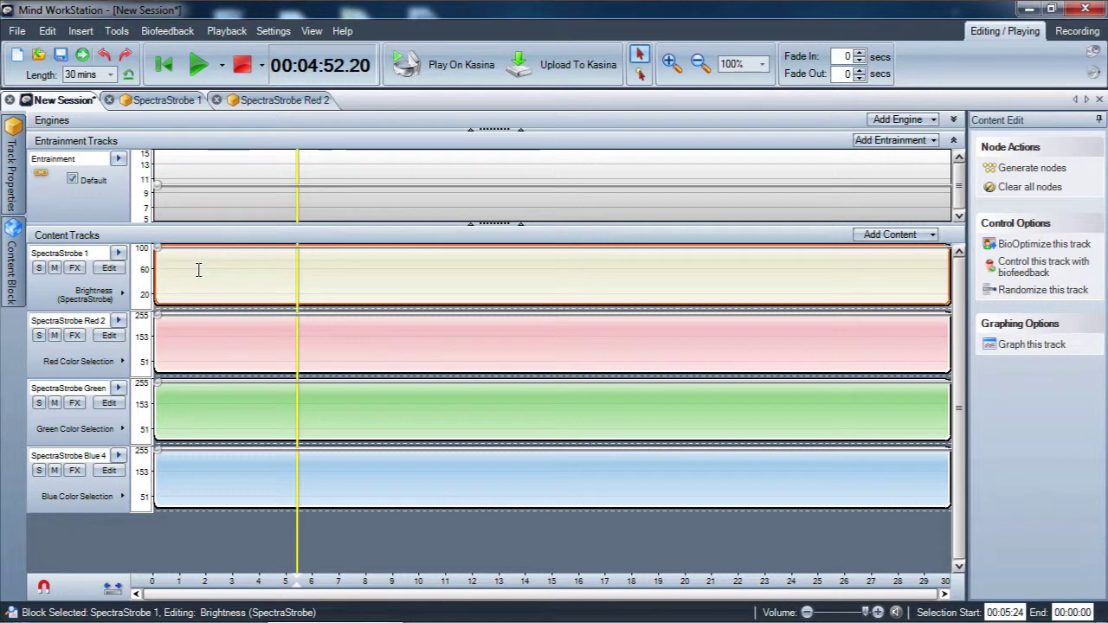
{"action": "left_click", "coordinate": [164, 100]}
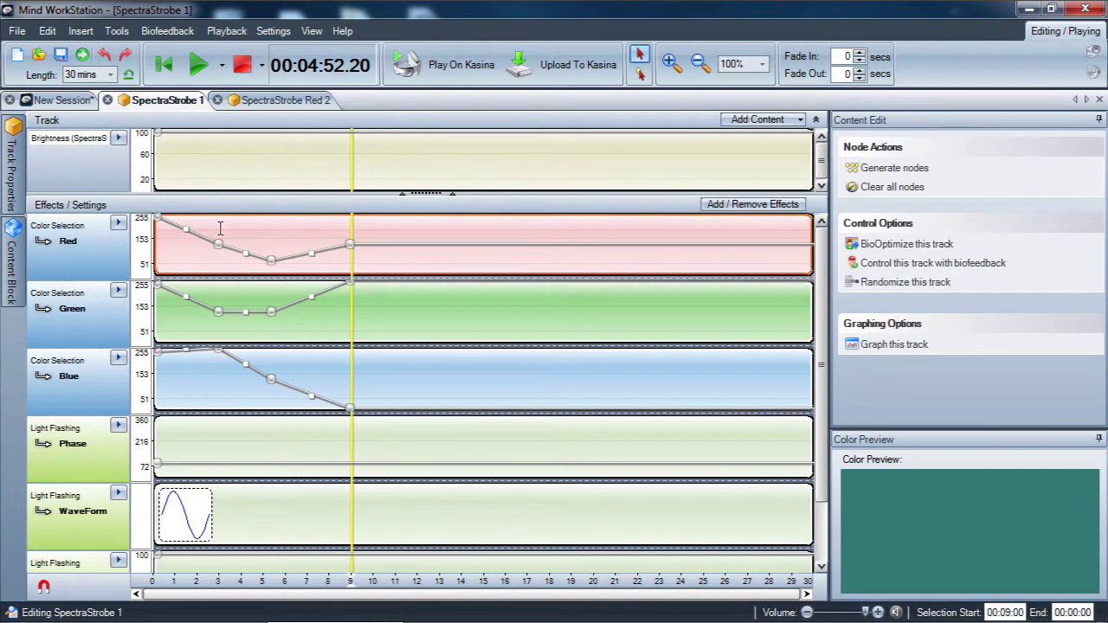
{"action": "left_click", "coordinate": [69, 100]}
Sync the SpectraStrobe Red 2 block's Red Color Selection with the Red Color Selection of SpectraStrobe 1
{"action": "left_click", "coordinate": [196, 345]}
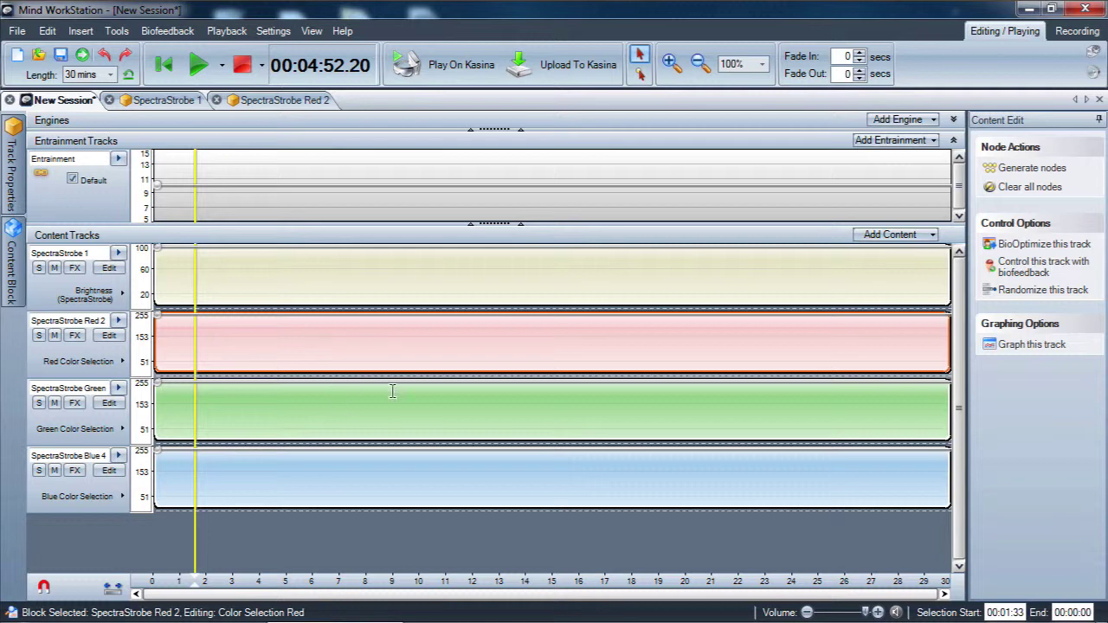
{"action": "right_click", "coordinate": [227, 348]}
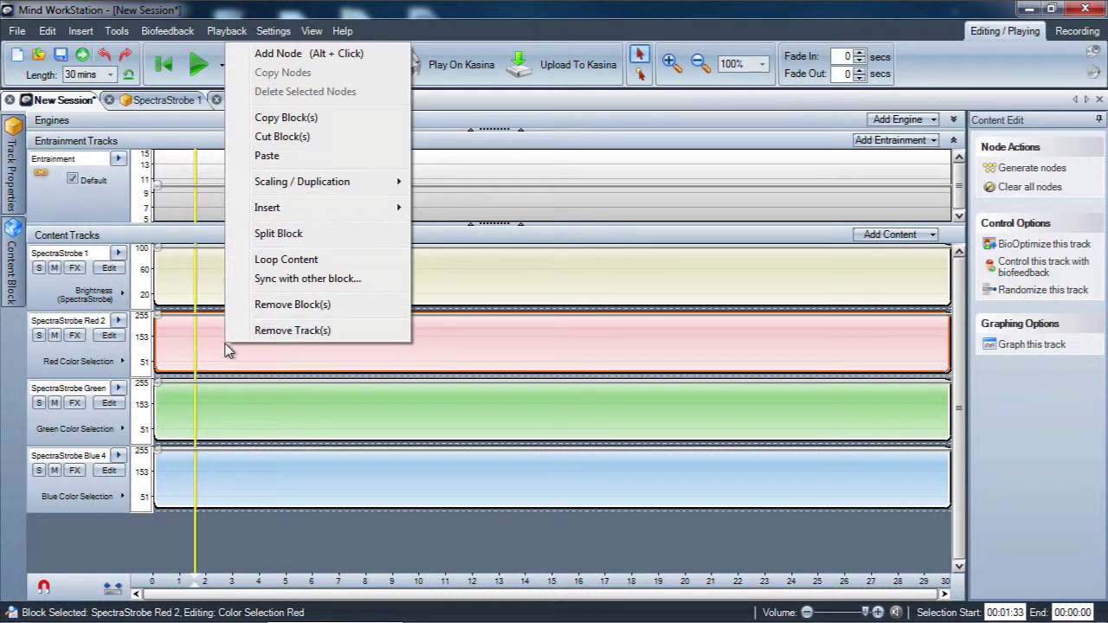
{"action": "left_click", "coordinate": [308, 279]}
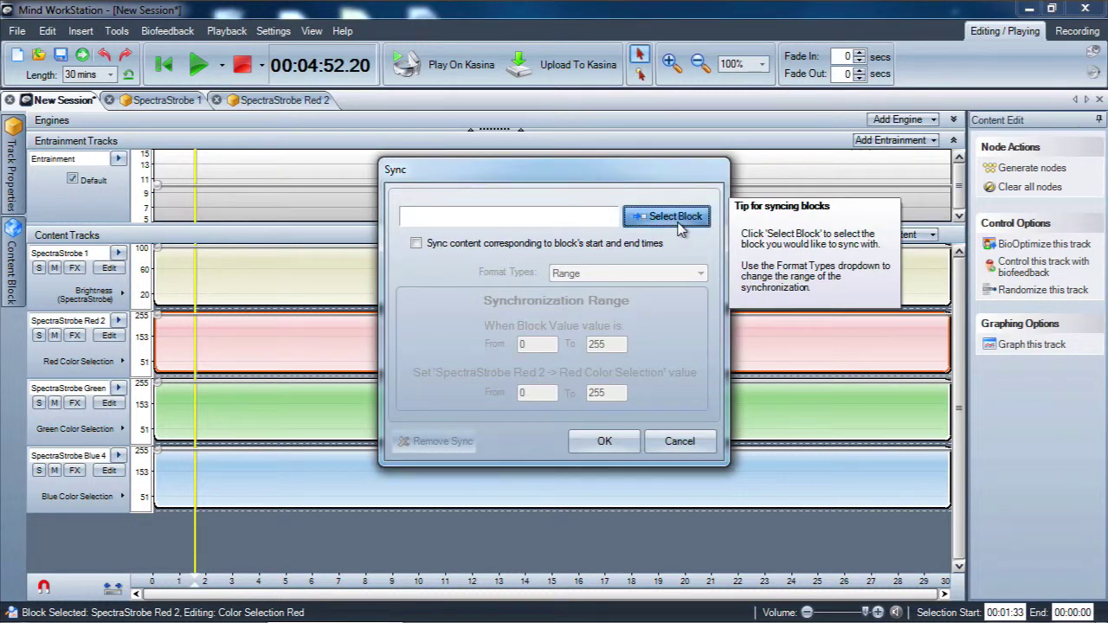
{"action": "left_click", "coordinate": [675, 216]}
{"action": "left_click", "coordinate": [425, 262]}
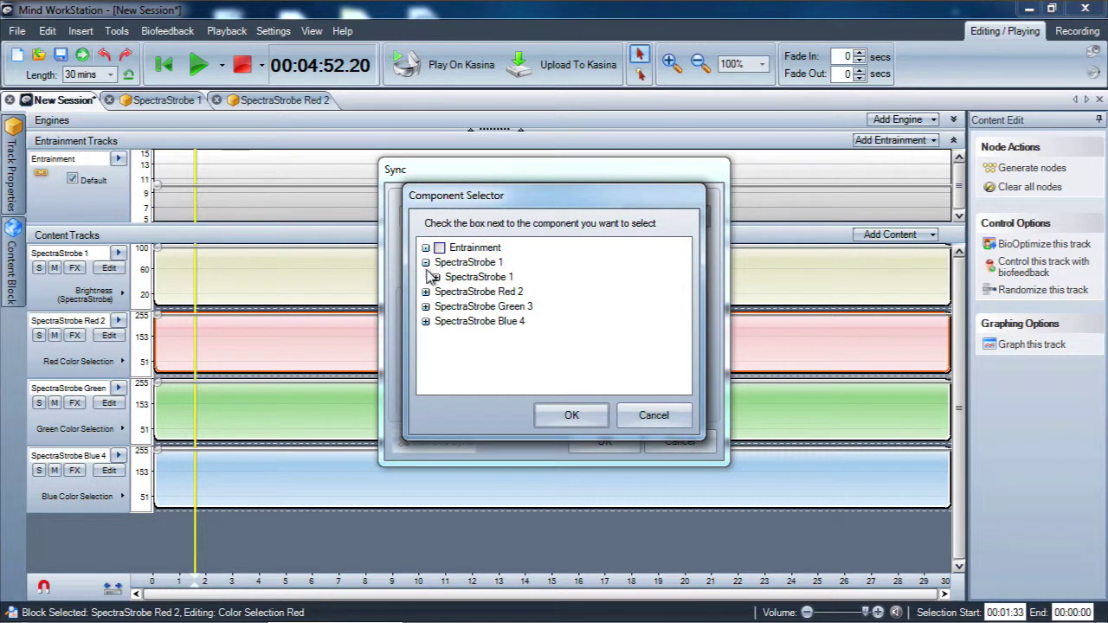
{"action": "left_click", "coordinate": [435, 277]}
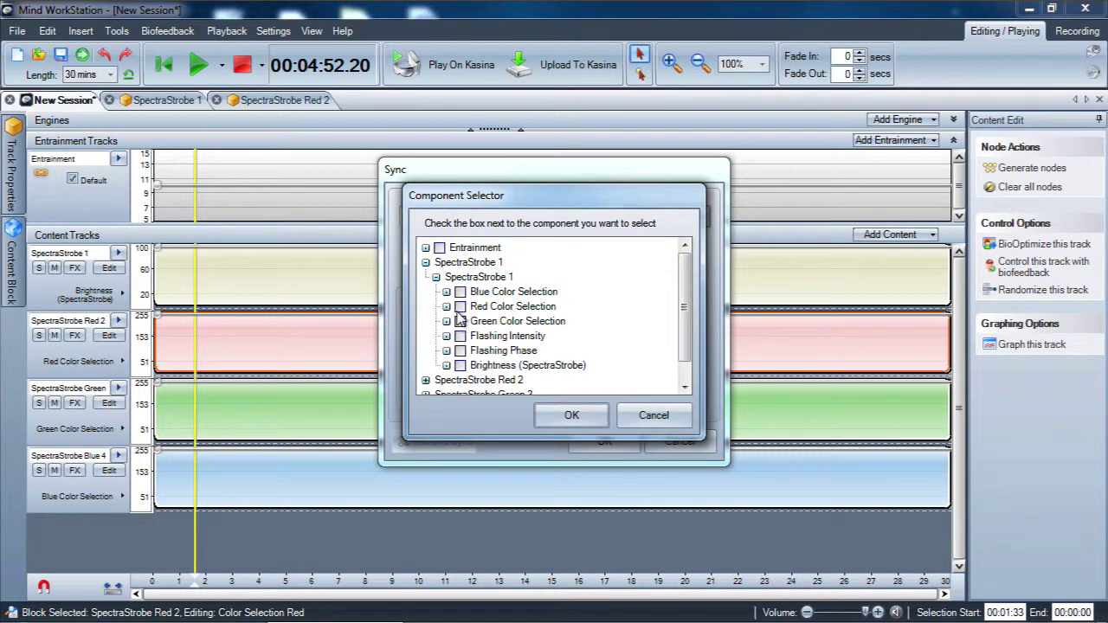
{"action": "left_click", "coordinate": [460, 307]}
{"action": "left_click", "coordinate": [571, 414]}
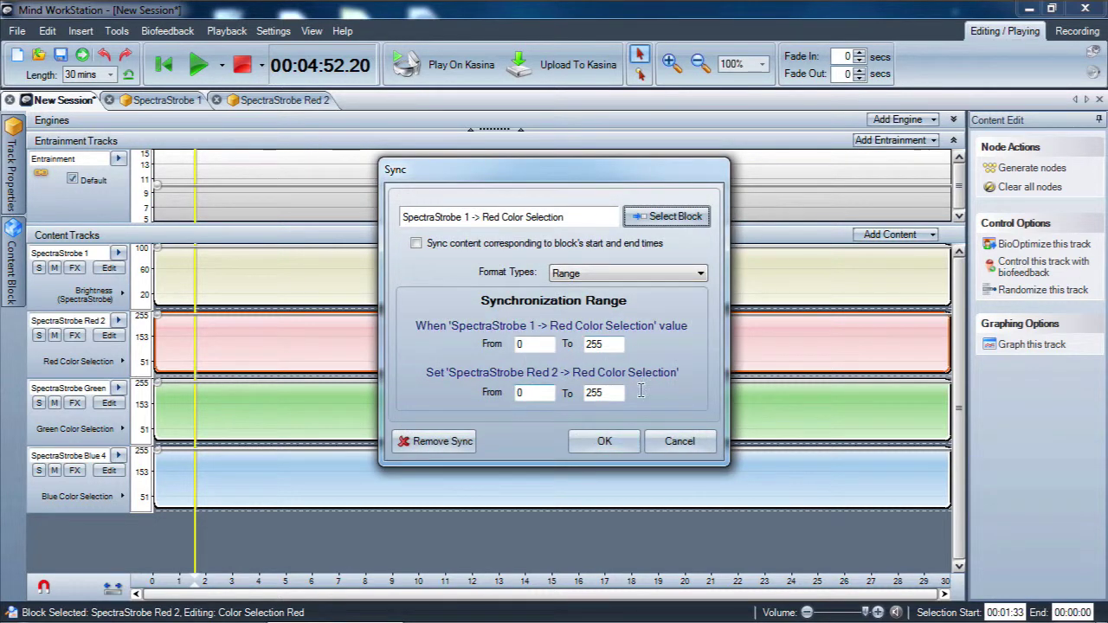
{"action": "left_click", "coordinate": [604, 442]}
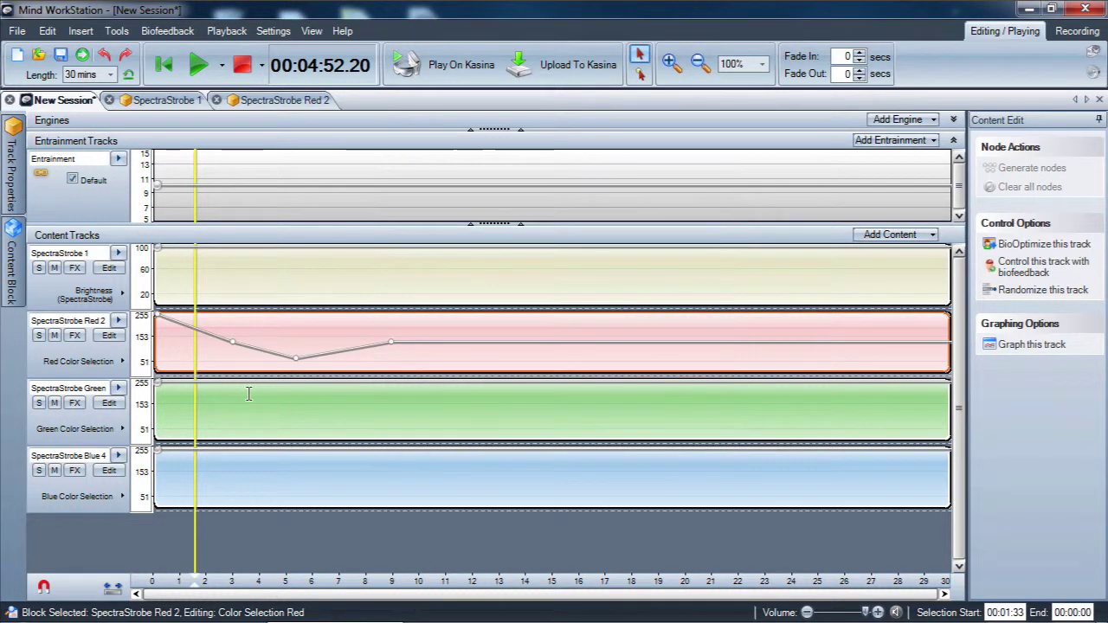
Sync the SpectraStrobe Green 3 block's Green Color Selection with the Green Color Selection of SpectraStrobe 1
{"action": "right_click", "coordinate": [240, 418]}
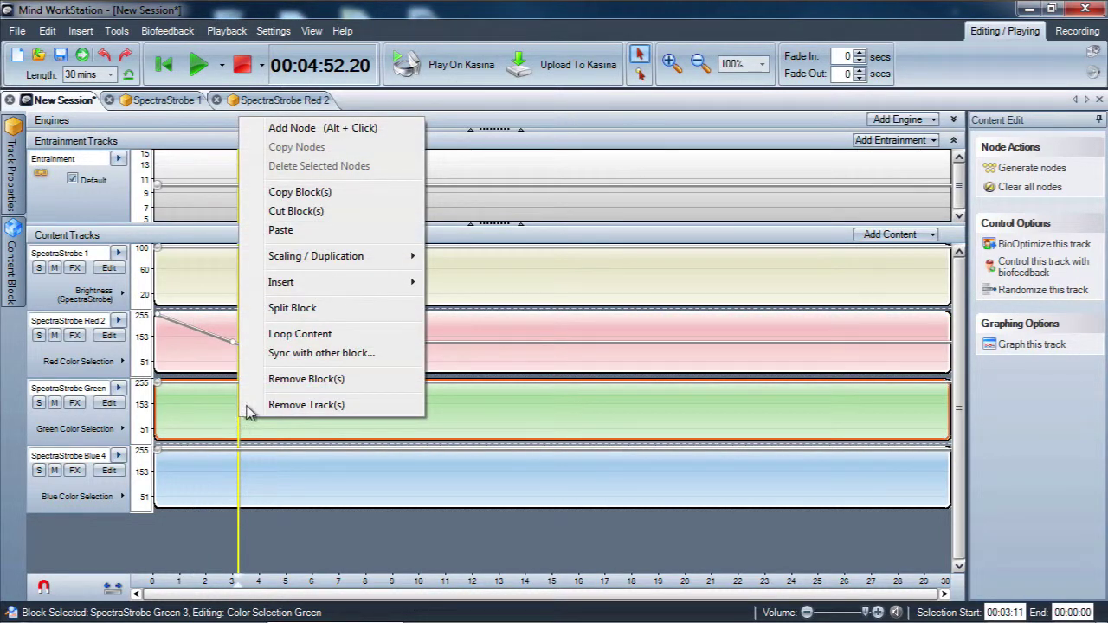
{"action": "left_click", "coordinate": [309, 354]}
{"action": "left_click", "coordinate": [673, 217]}
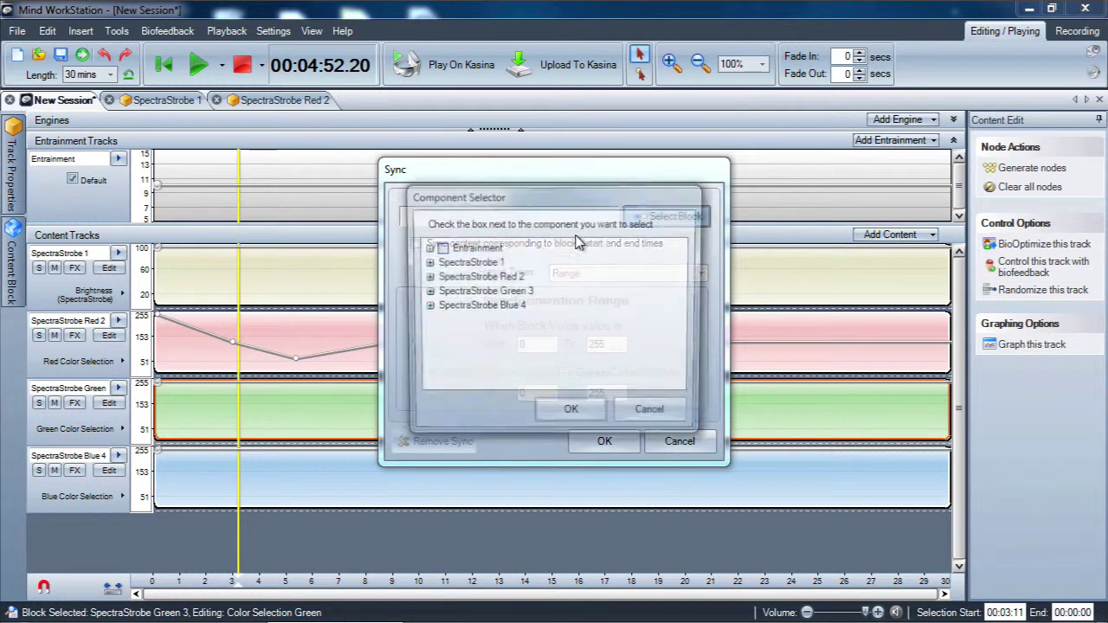
{"action": "left_click", "coordinate": [425, 262]}
{"action": "left_click", "coordinate": [436, 277]}
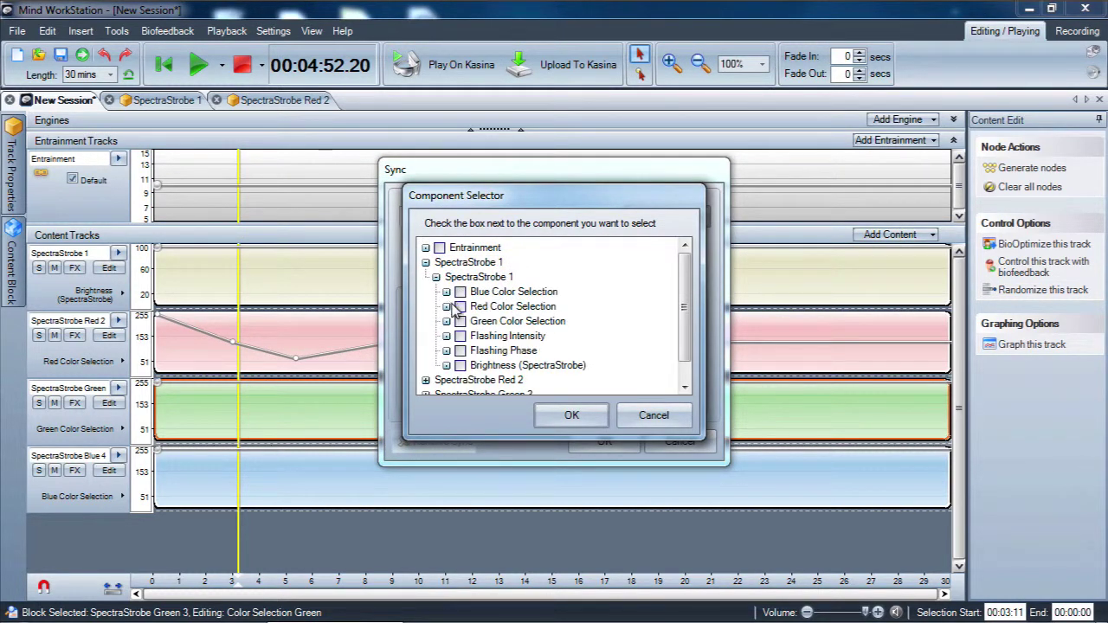
{"action": "left_click", "coordinate": [461, 321]}
{"action": "left_click", "coordinate": [572, 415]}
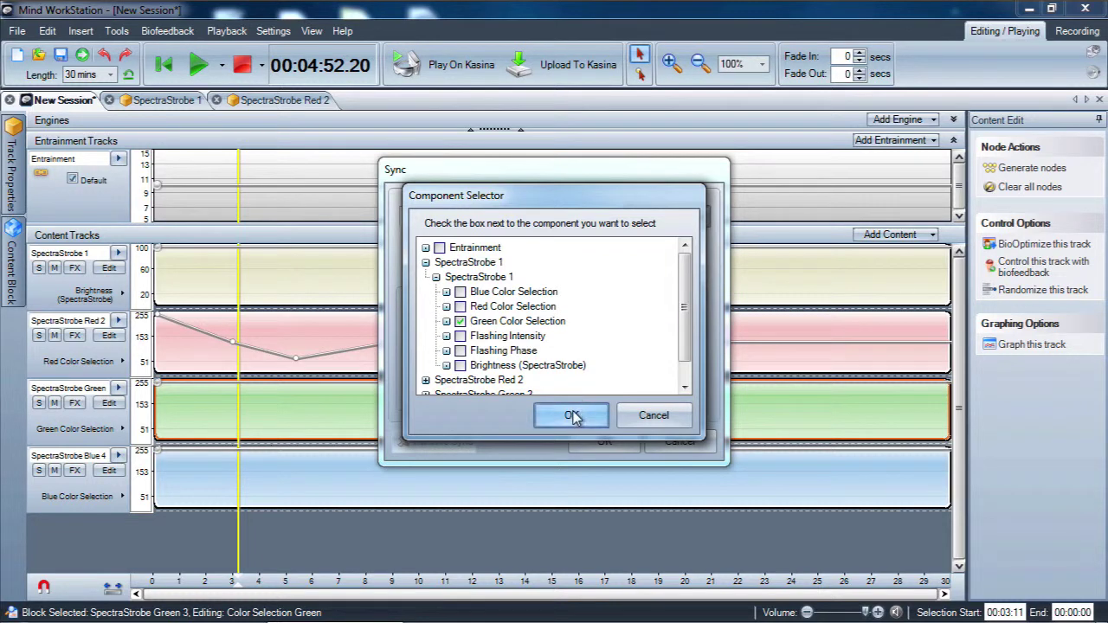
{"action": "left_click", "coordinate": [602, 440]}
Sync the SpectraStrobe Blue 4 block's Blue Color Selection with the Blue Color Selection of SpectraStrobe 1
{"action": "left_click", "coordinate": [268, 469]}
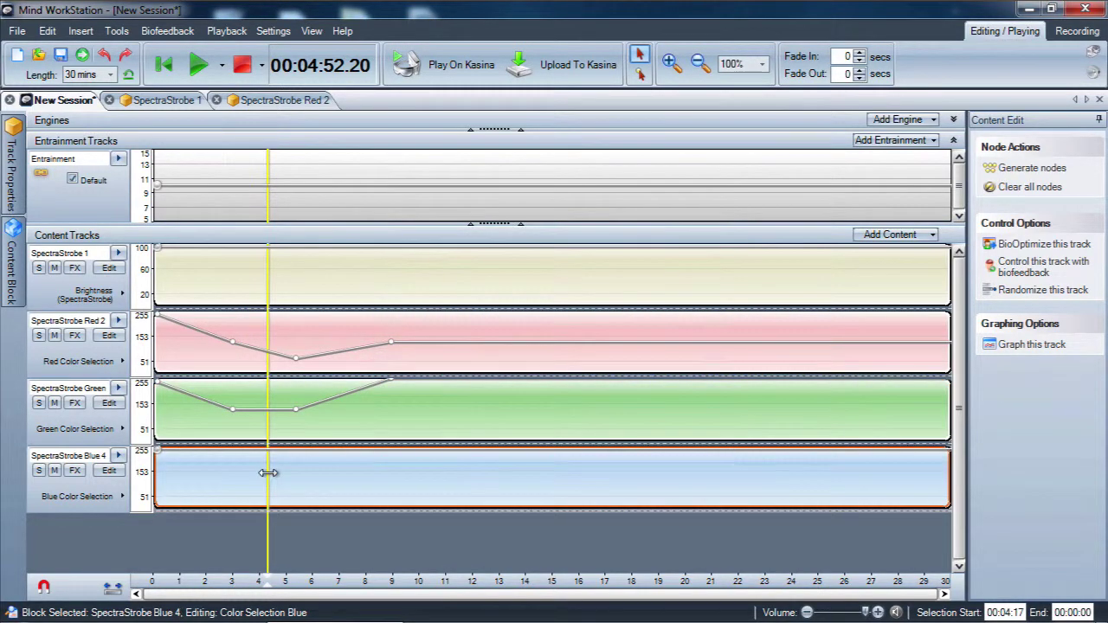
{"action": "right_click", "coordinate": [267, 472]}
{"action": "left_click", "coordinate": [334, 409]}
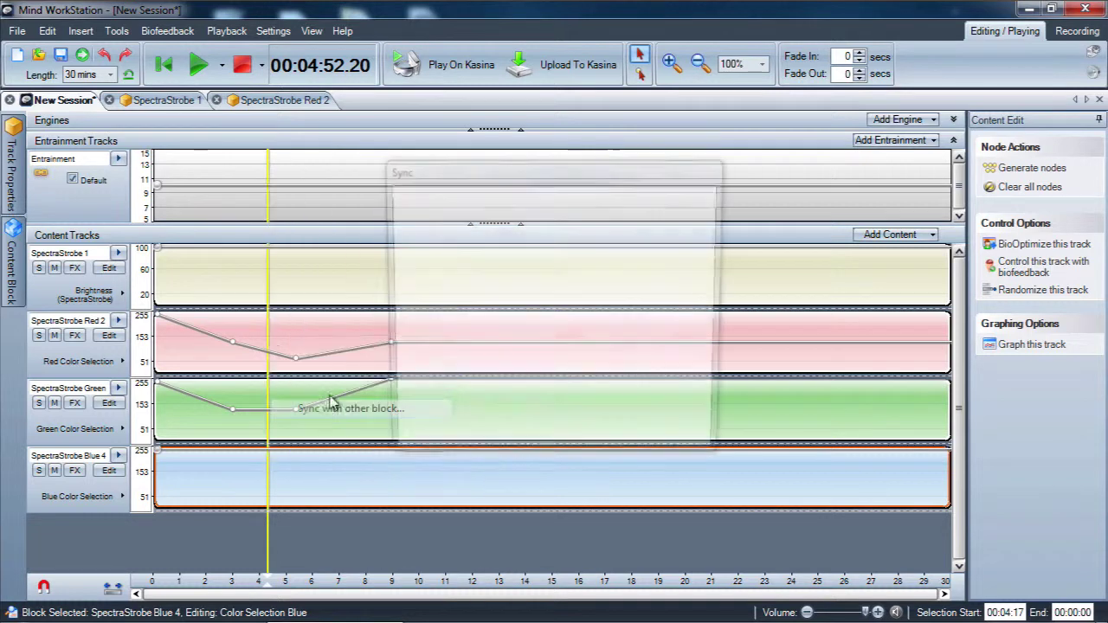
{"action": "left_click", "coordinate": [645, 216]}
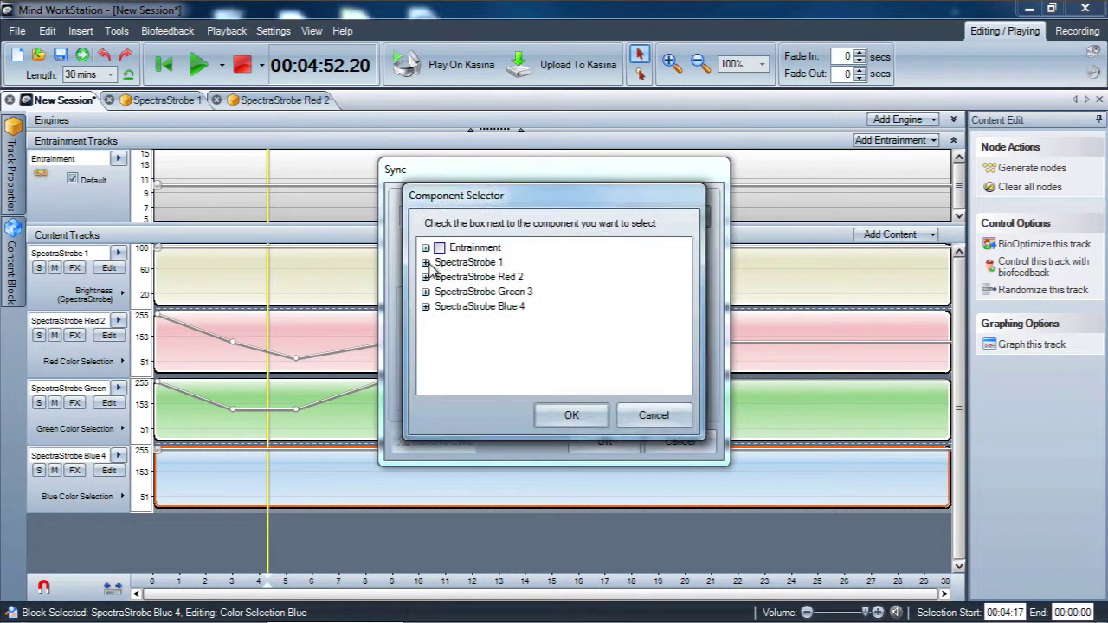
{"action": "left_click", "coordinate": [425, 262]}
{"action": "left_click", "coordinate": [436, 277]}
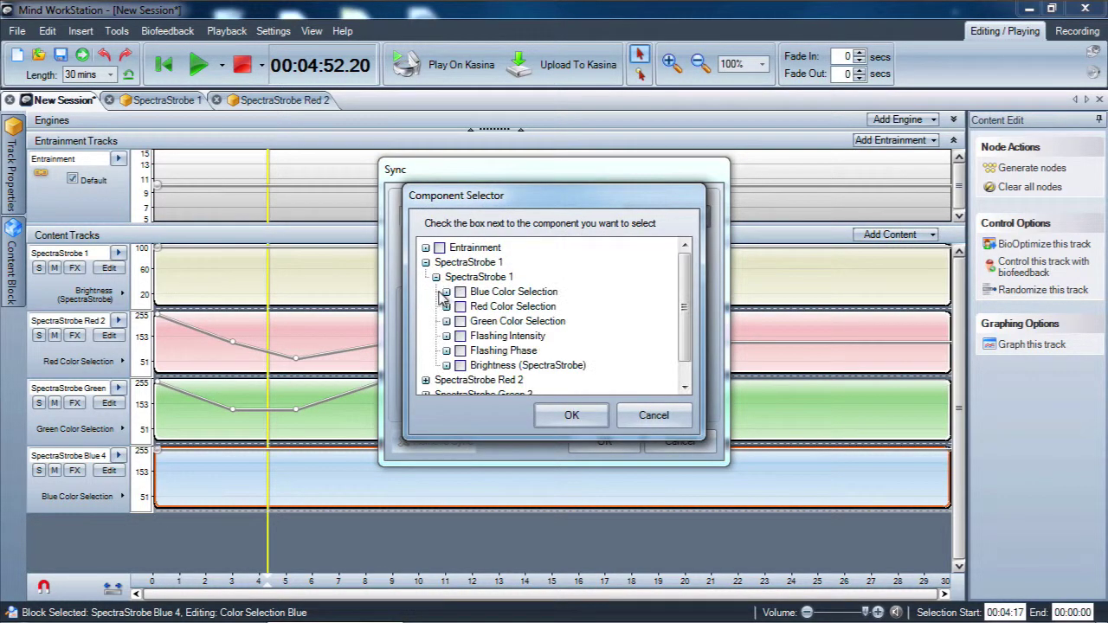
{"action": "left_click", "coordinate": [461, 293]}
{"action": "left_click", "coordinate": [571, 414]}
{"action": "key", "text": "Return"}
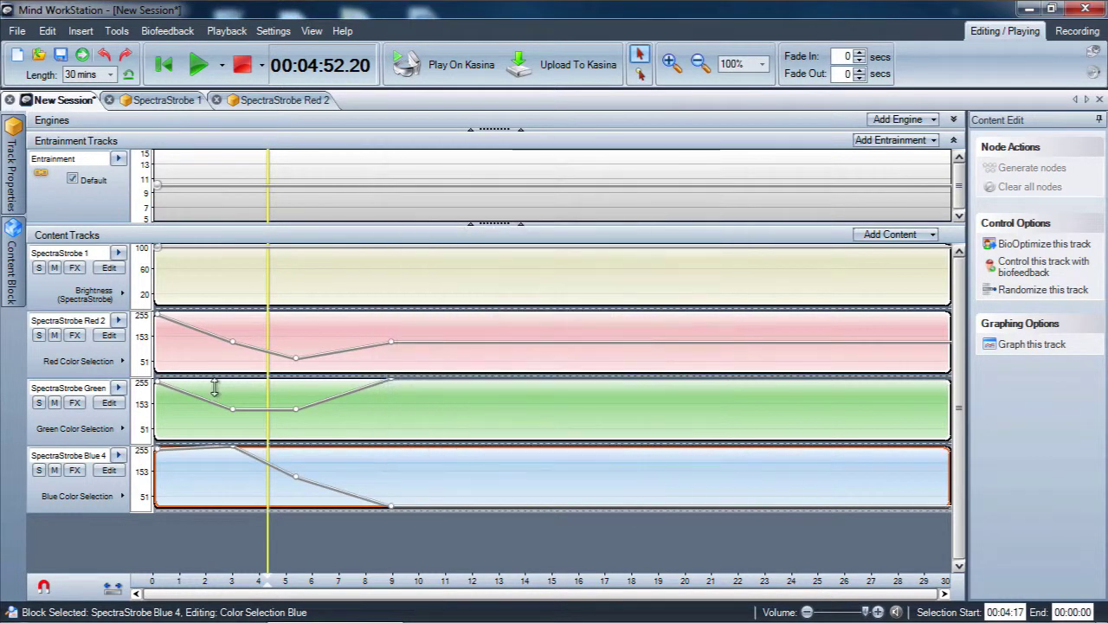
Mute the SpectraStrobe 1 track
{"action": "left_click", "coordinate": [290, 287]}
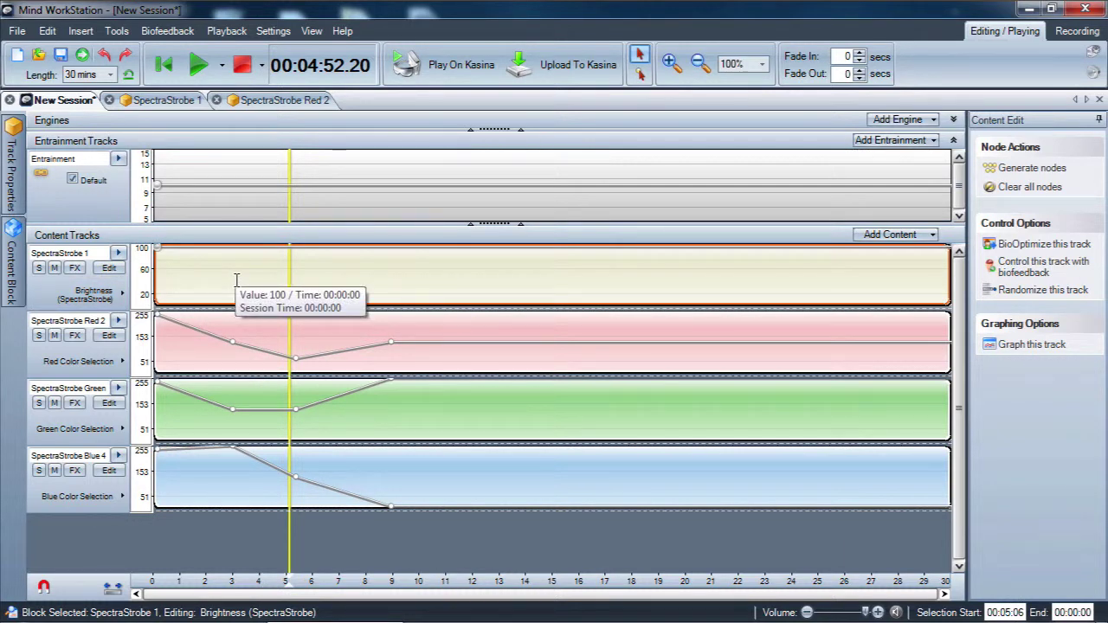
{"action": "left_click", "coordinate": [54, 268]}
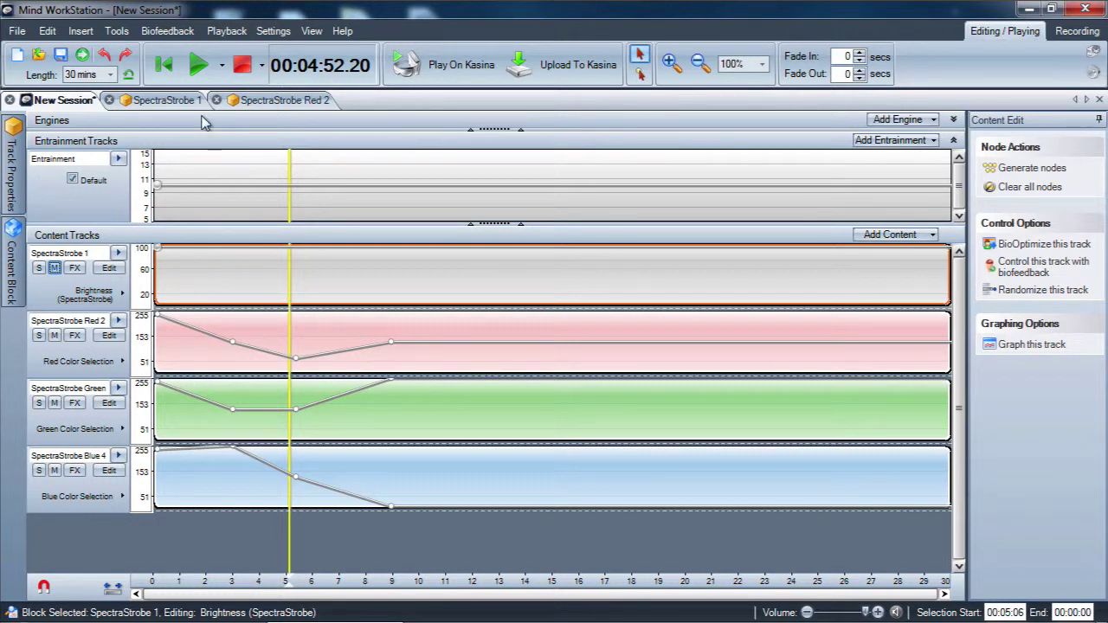
Pick the basic dark red as the SpectraStrobe 1 color at 00:12:32, and check the synced tracks in the session
{"action": "left_click", "coordinate": [166, 100]}
{"action": "left_click", "coordinate": [431, 246]}
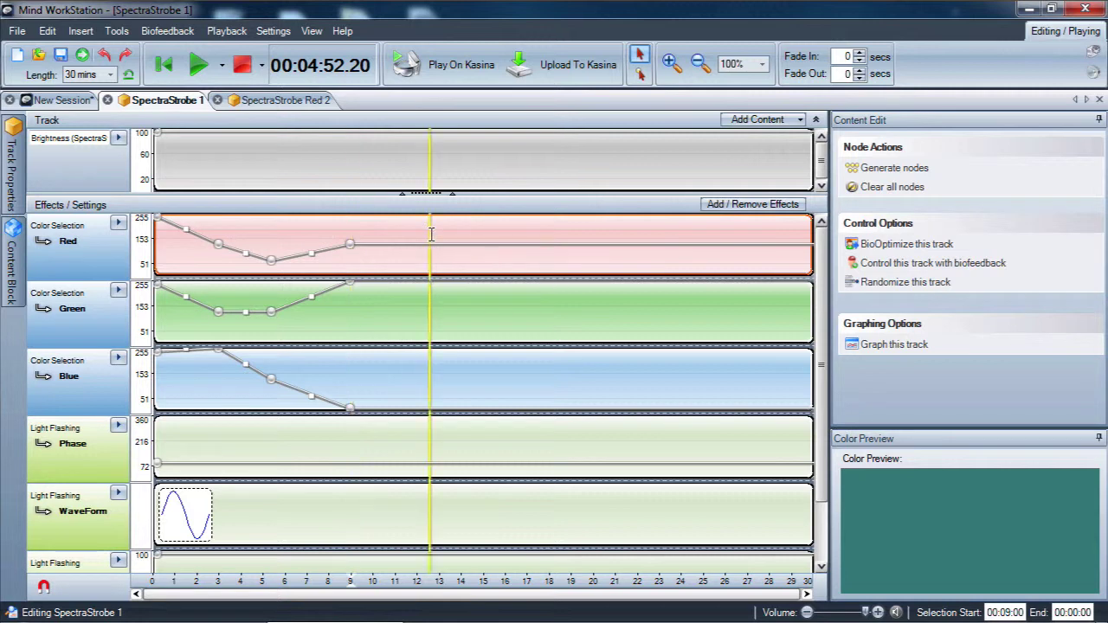
{"action": "right_click", "coordinate": [433, 236]}
{"action": "left_click", "coordinate": [473, 246]}
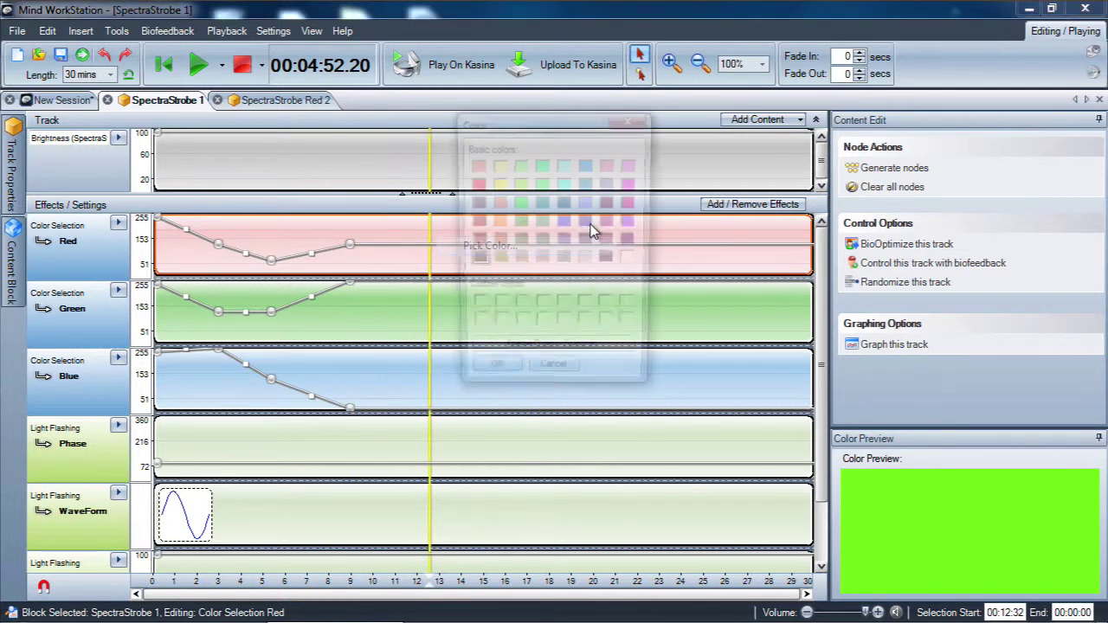
{"action": "left_click", "coordinate": [474, 221]}
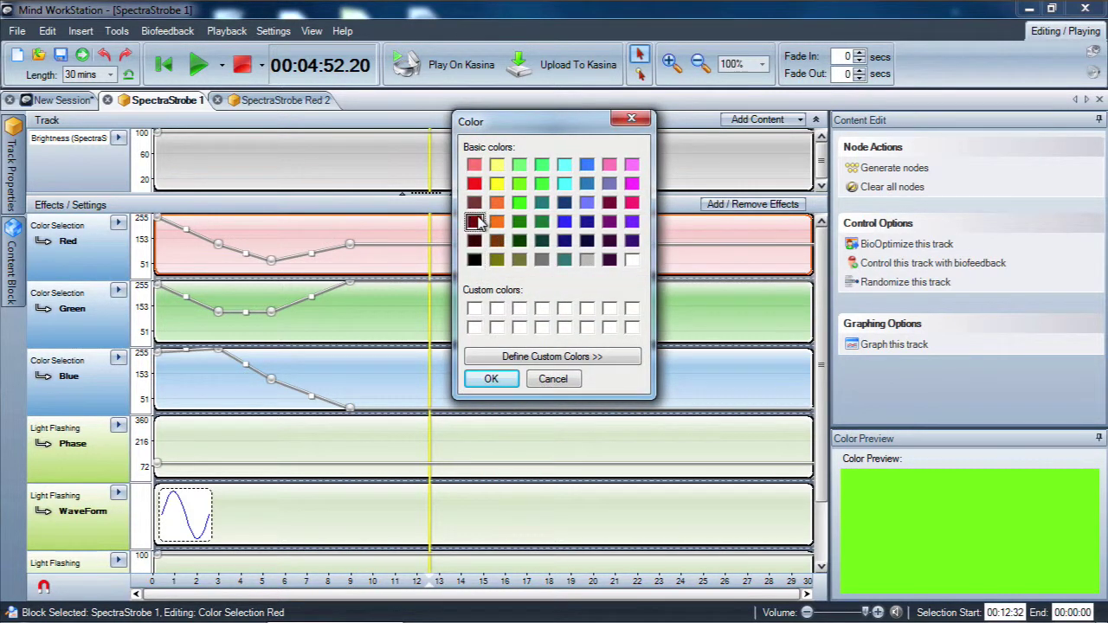
{"action": "left_click", "coordinate": [491, 378]}
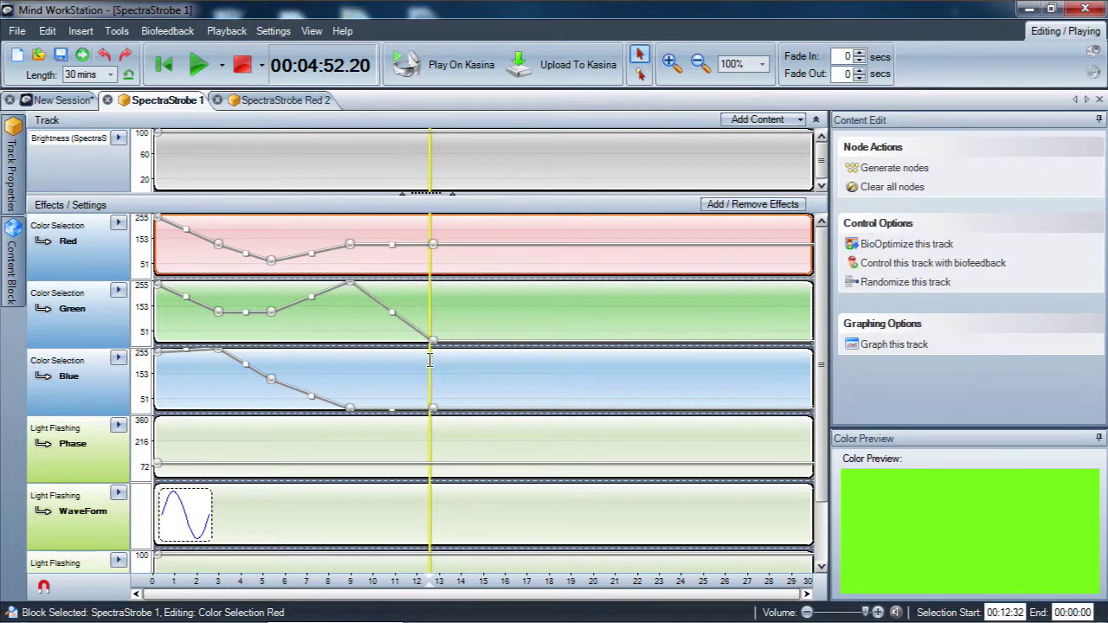
{"action": "left_click", "coordinate": [46, 102]}
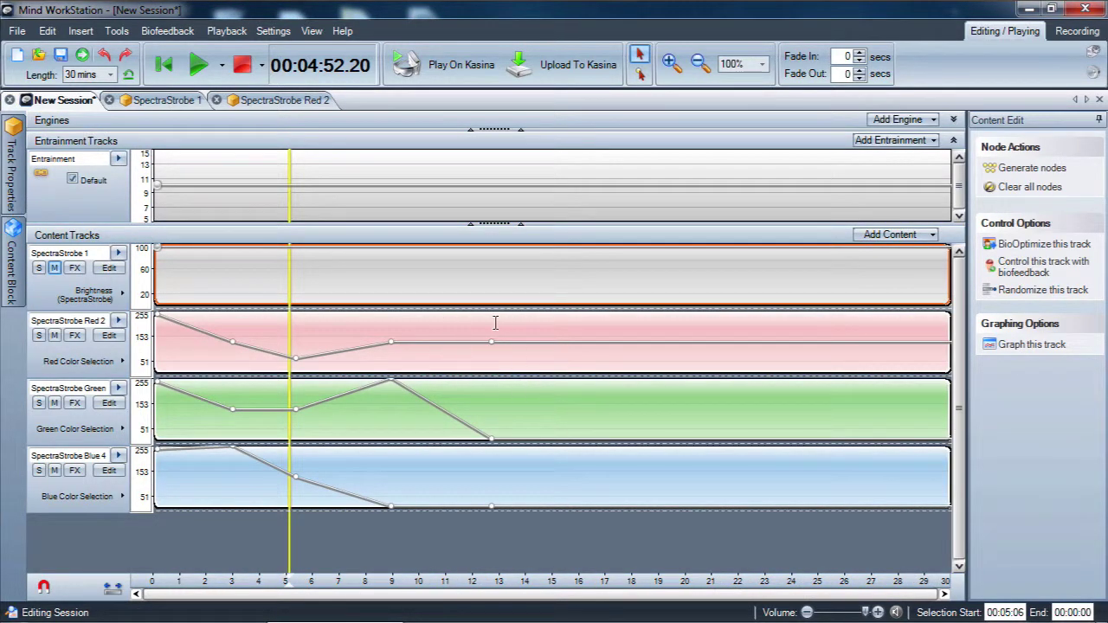
Reopen SpectraStrobe 1 for editing and pick the basic bright violet as its color at 00:17:32
{"action": "left_click", "coordinate": [165, 100]}
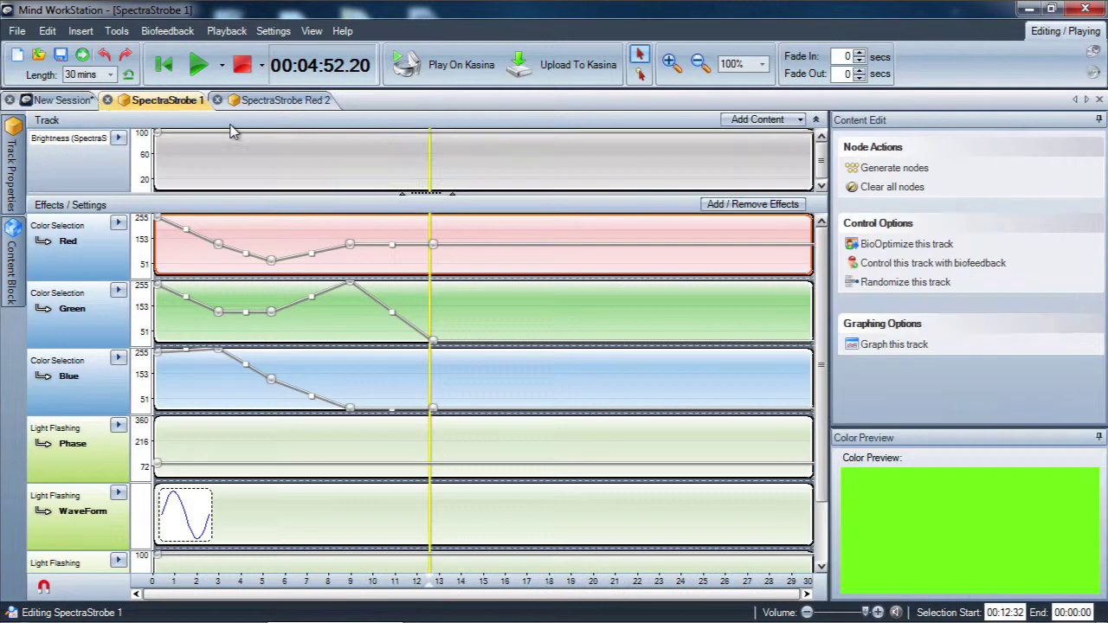
{"action": "right_click", "coordinate": [541, 248]}
{"action": "left_click", "coordinate": [575, 258]}
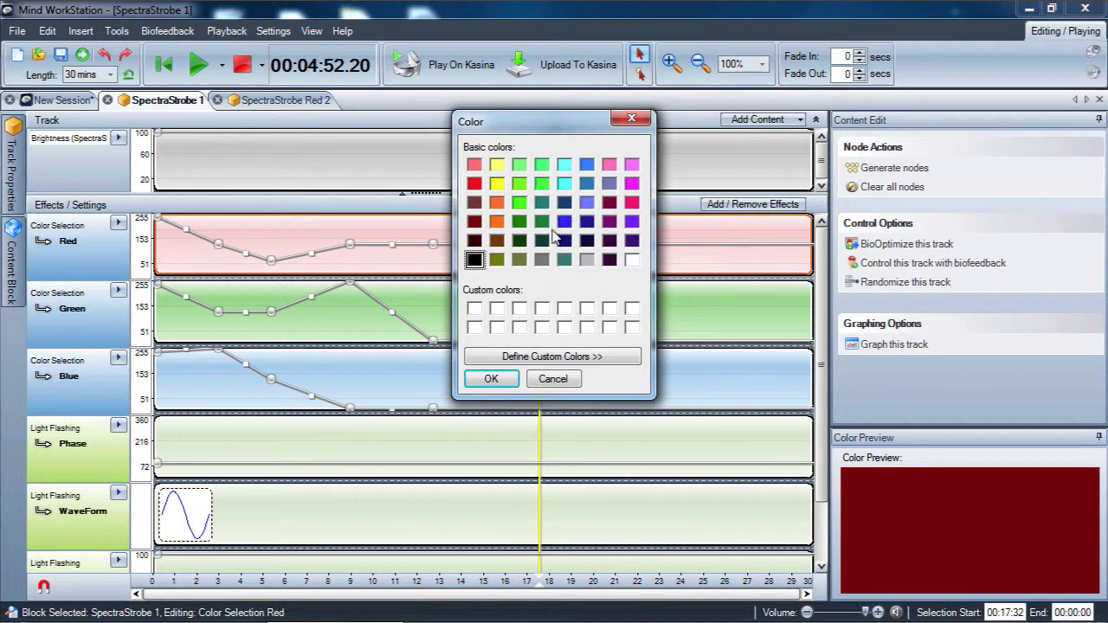
{"action": "left_click", "coordinate": [491, 379]}
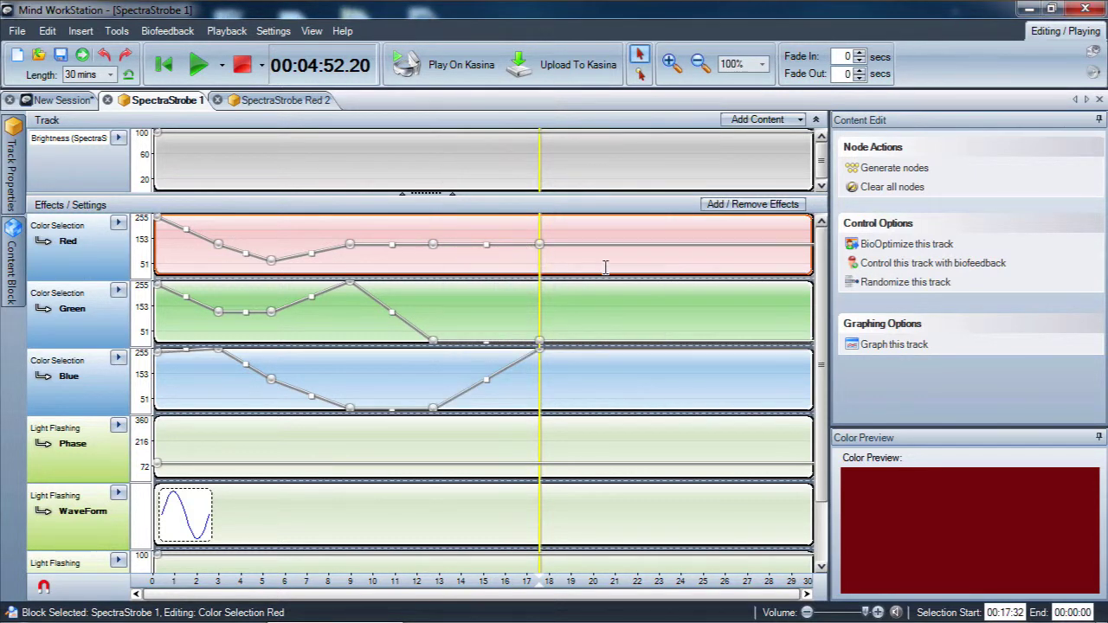
Pick the basic bright green as the SpectraStrobe 1 color at about 21 minutes, and return to the session view
{"action": "right_click", "coordinate": [610, 265]}
{"action": "left_click", "coordinate": [658, 280]}
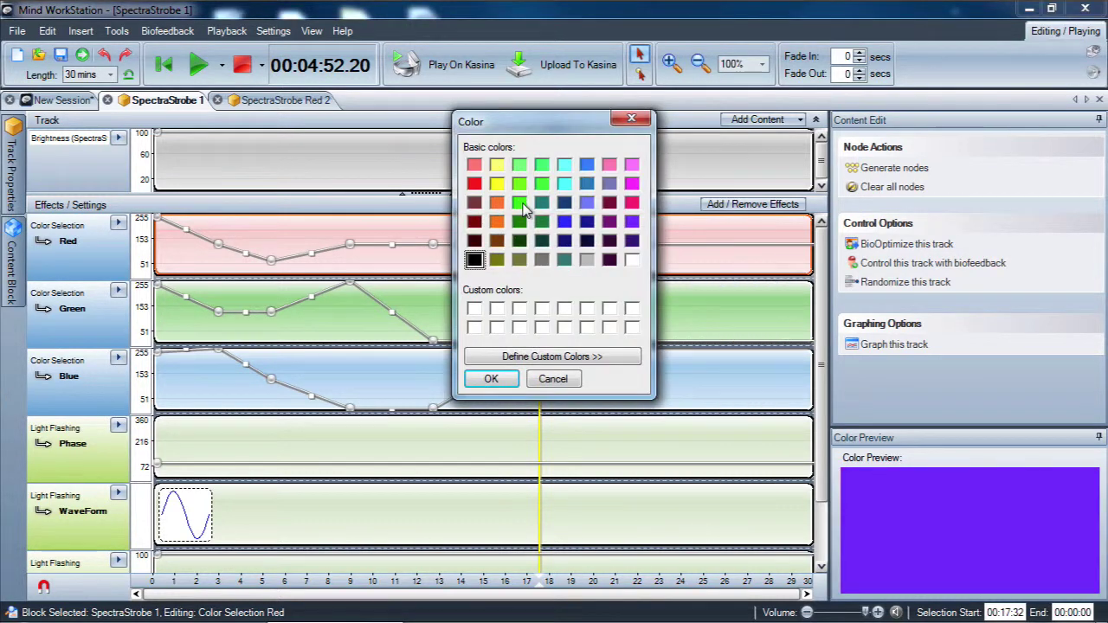
{"action": "left_click", "coordinate": [490, 378]}
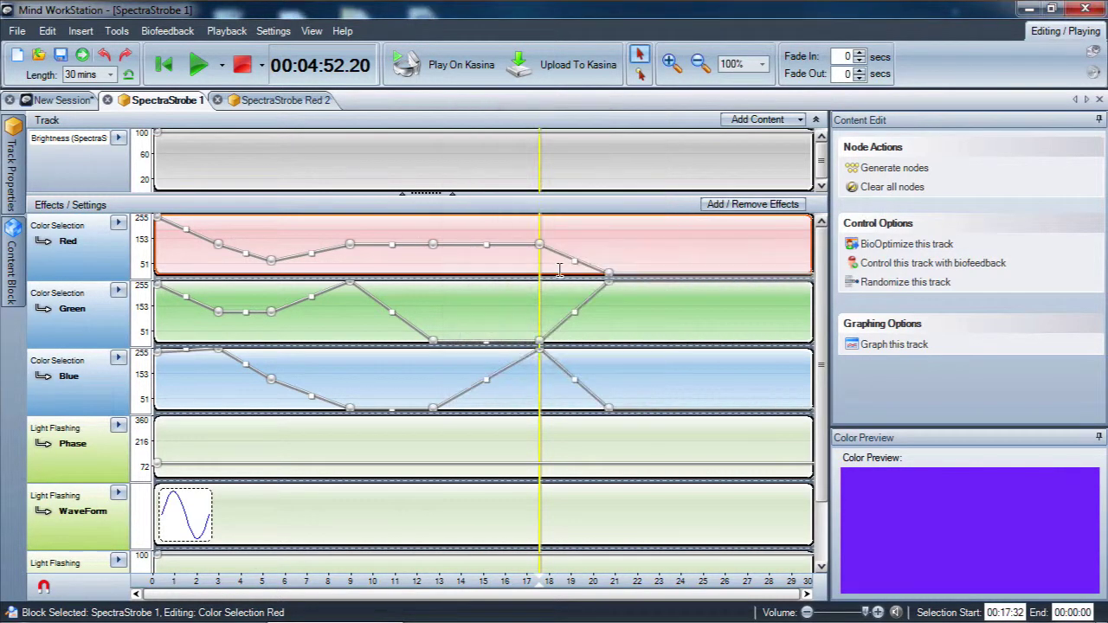
{"action": "left_click", "coordinate": [66, 101]}
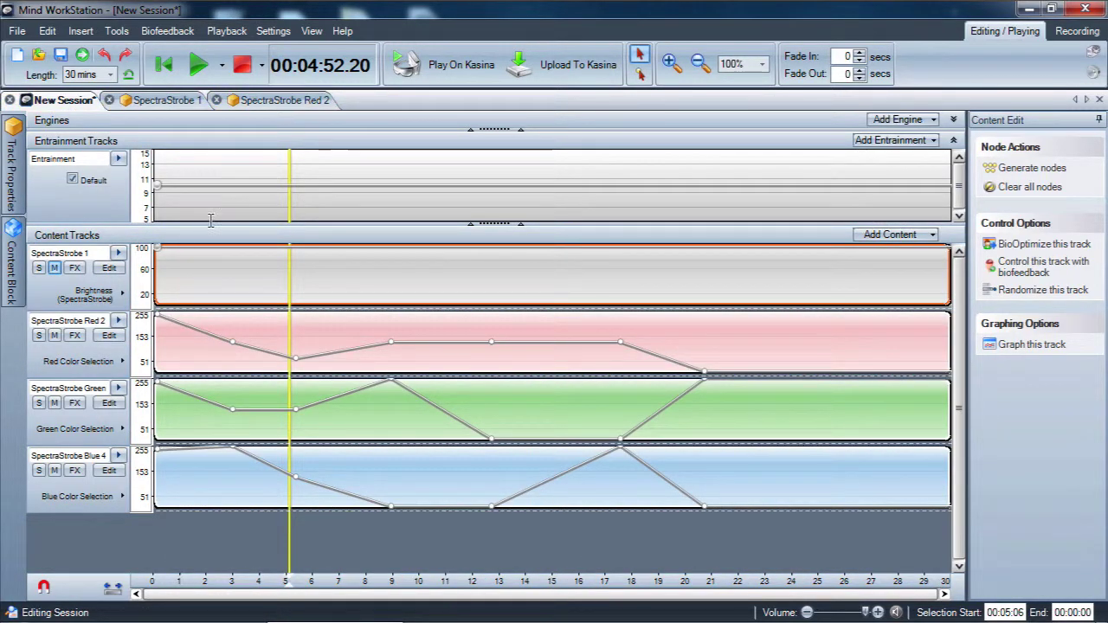
Mute the SpectraStrobe Red 2, Green and Blue 4 tracks and unmute the SpectraStrobe 1 track
{"action": "left_click", "coordinate": [54, 335]}
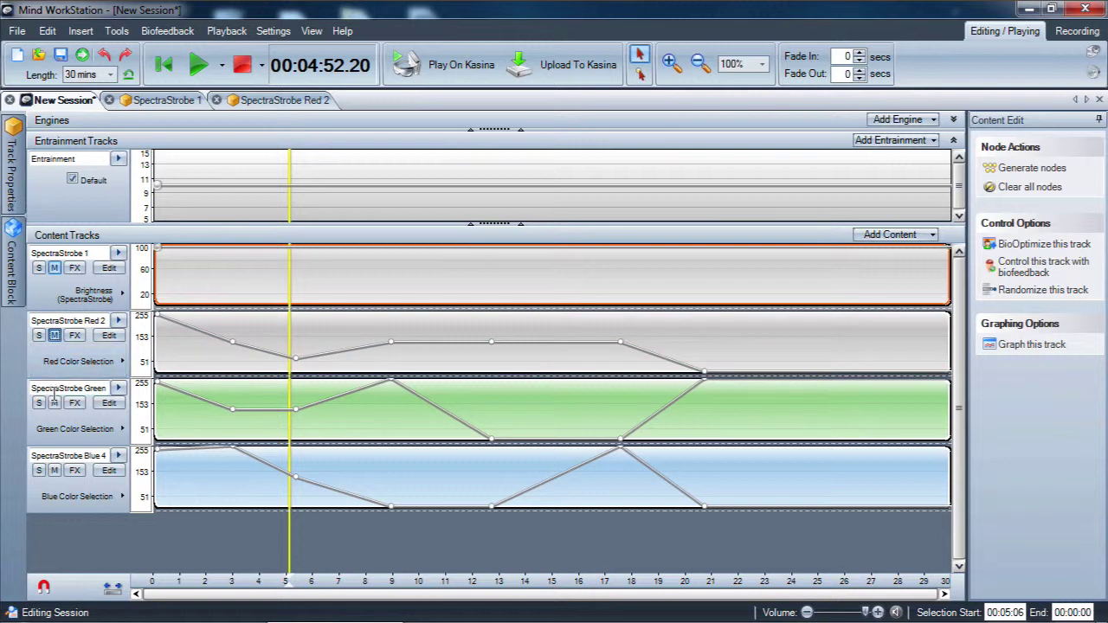
{"action": "left_click", "coordinate": [54, 402]}
{"action": "left_click", "coordinate": [53, 469]}
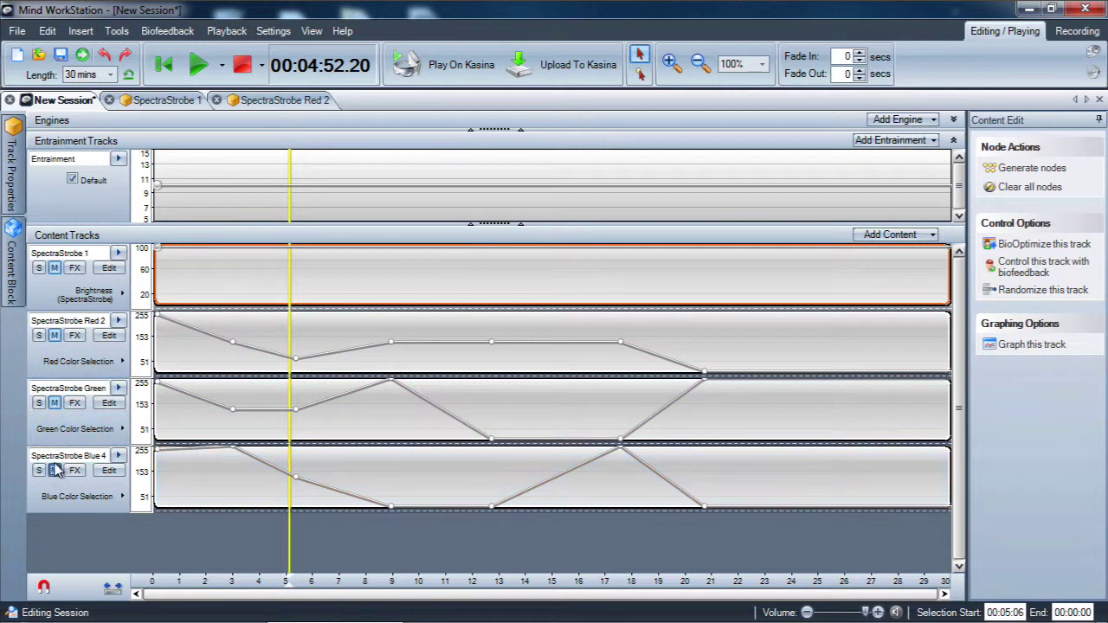
{"action": "left_click", "coordinate": [54, 268]}
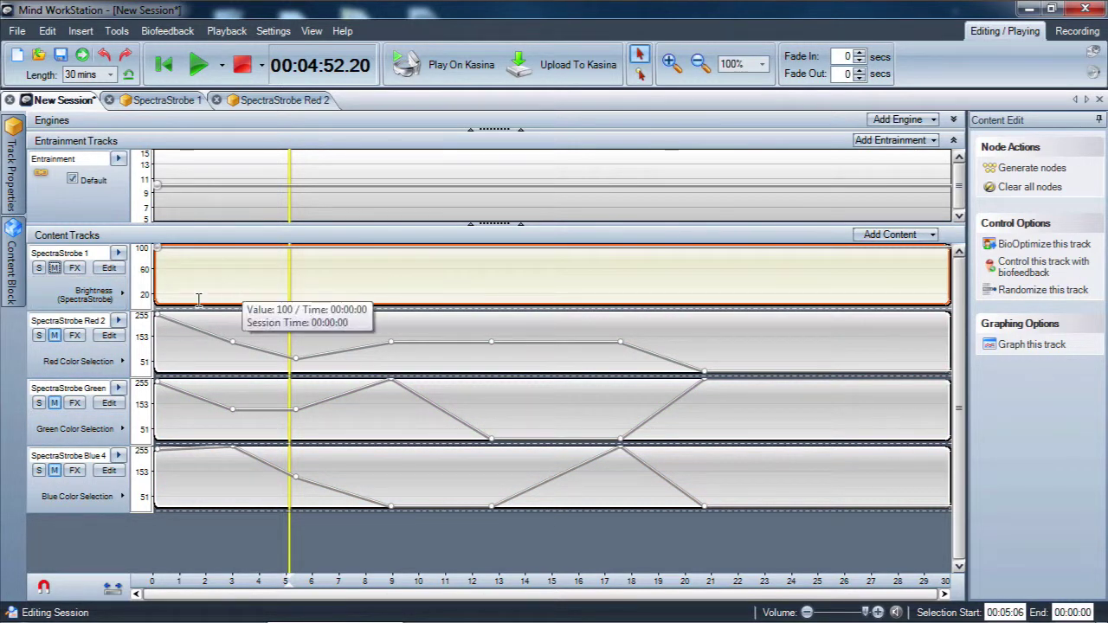
Mute SpectraStrobe 1 again and unmute the separate red, green and blue SpectraStrobe tracks
{"action": "left_click", "coordinate": [54, 267]}
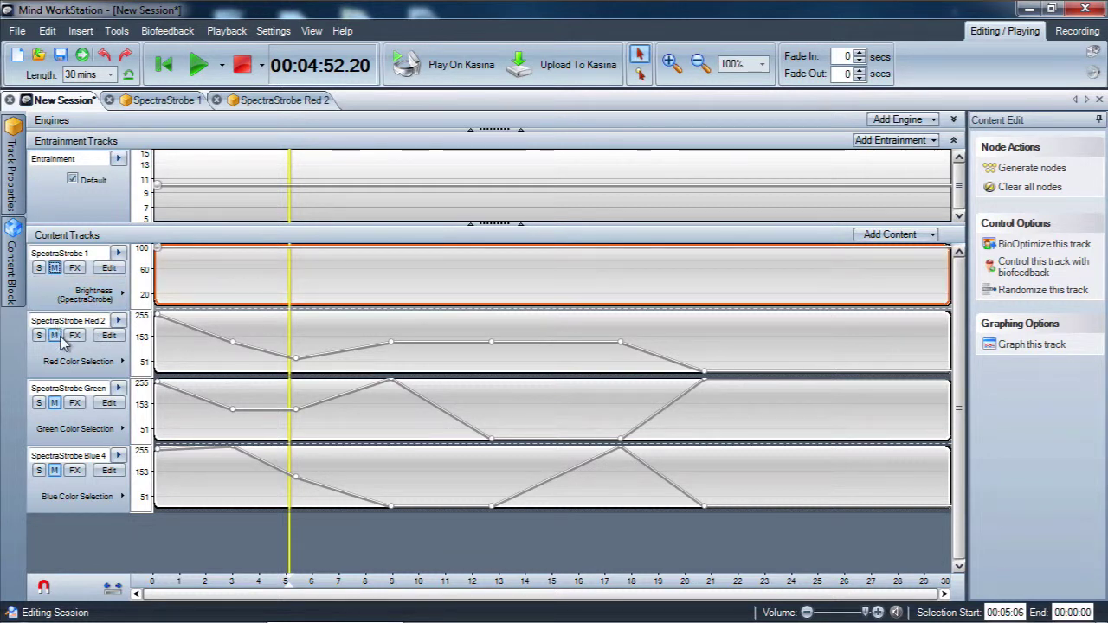
{"action": "left_click", "coordinate": [54, 335]}
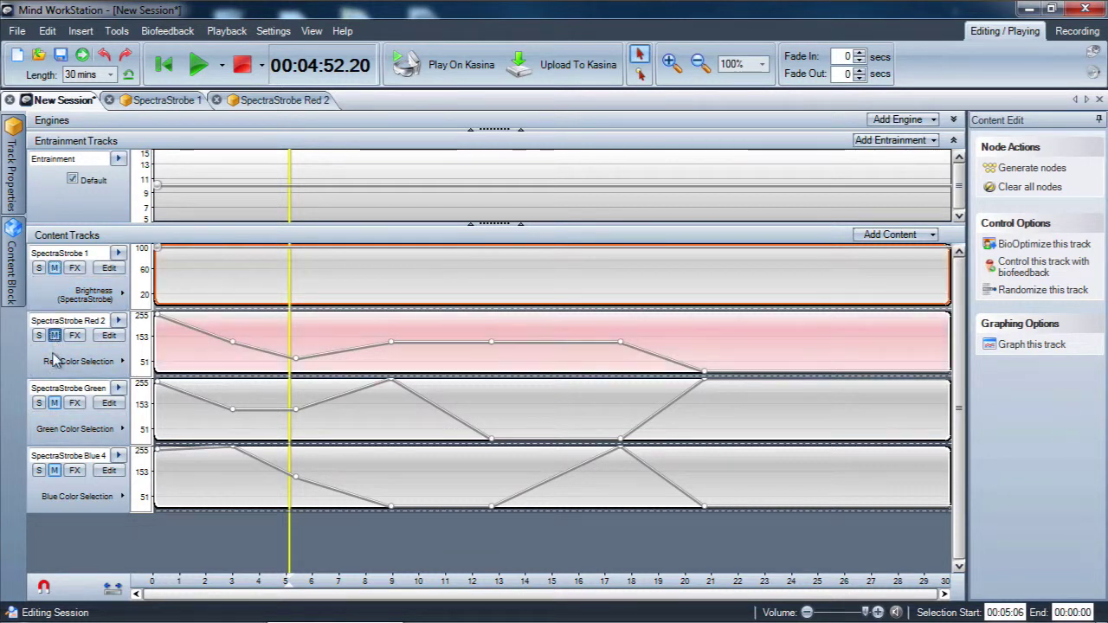
{"action": "left_click", "coordinate": [54, 402]}
{"action": "left_click", "coordinate": [54, 471]}
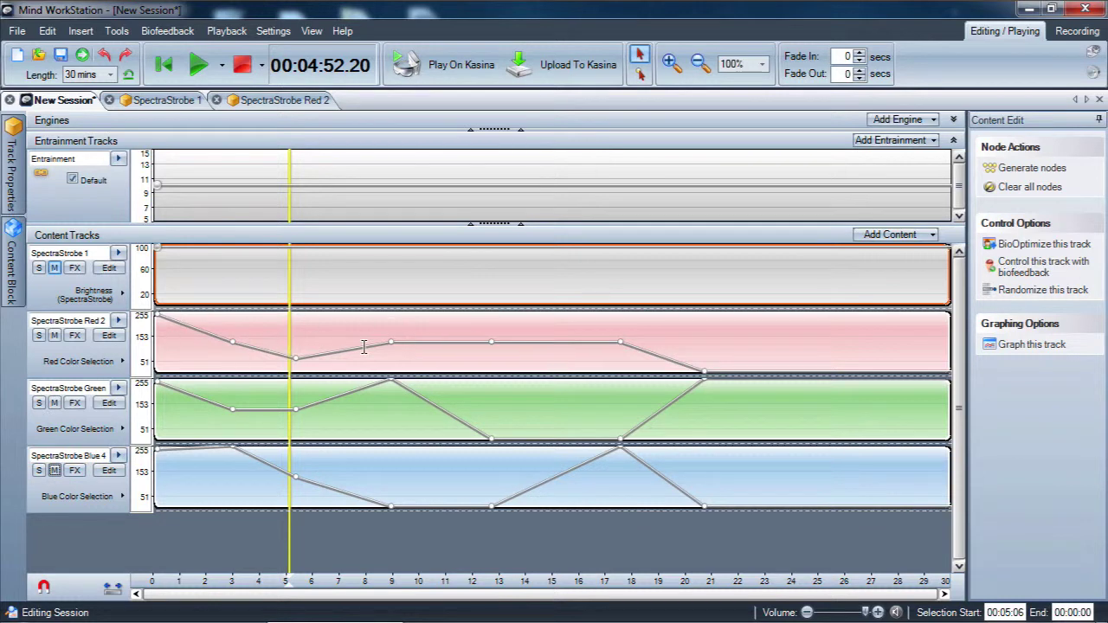
View the editable content and effect settings of the SpectraStrobe Red 2 track, and select the SpectraStrobe 1 block
{"action": "left_click", "coordinate": [118, 357]}
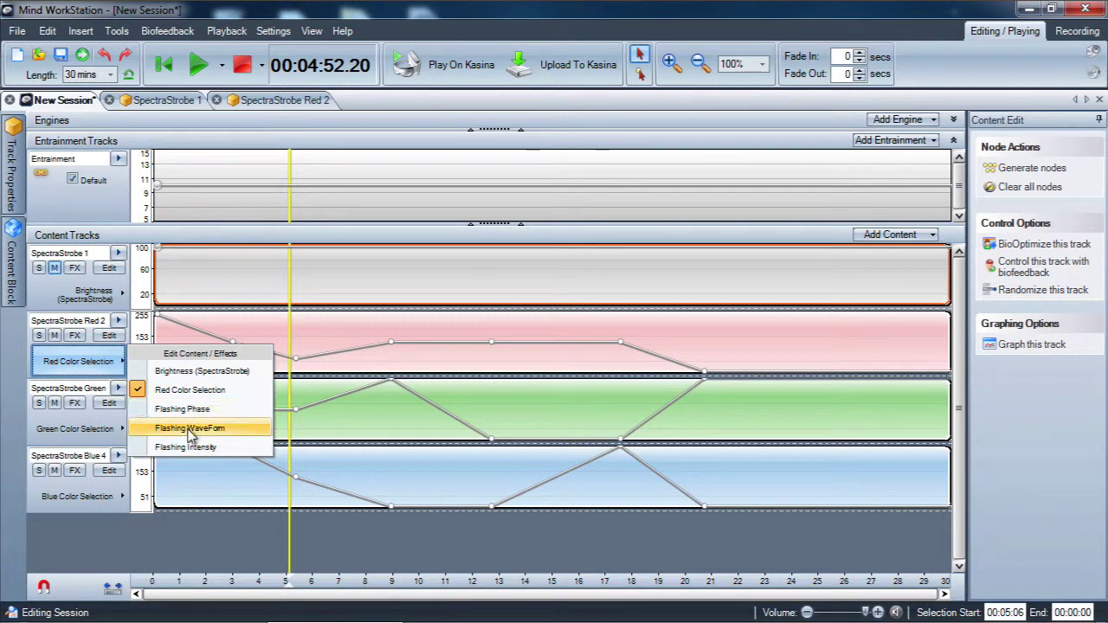
{"action": "left_click", "coordinate": [359, 324]}
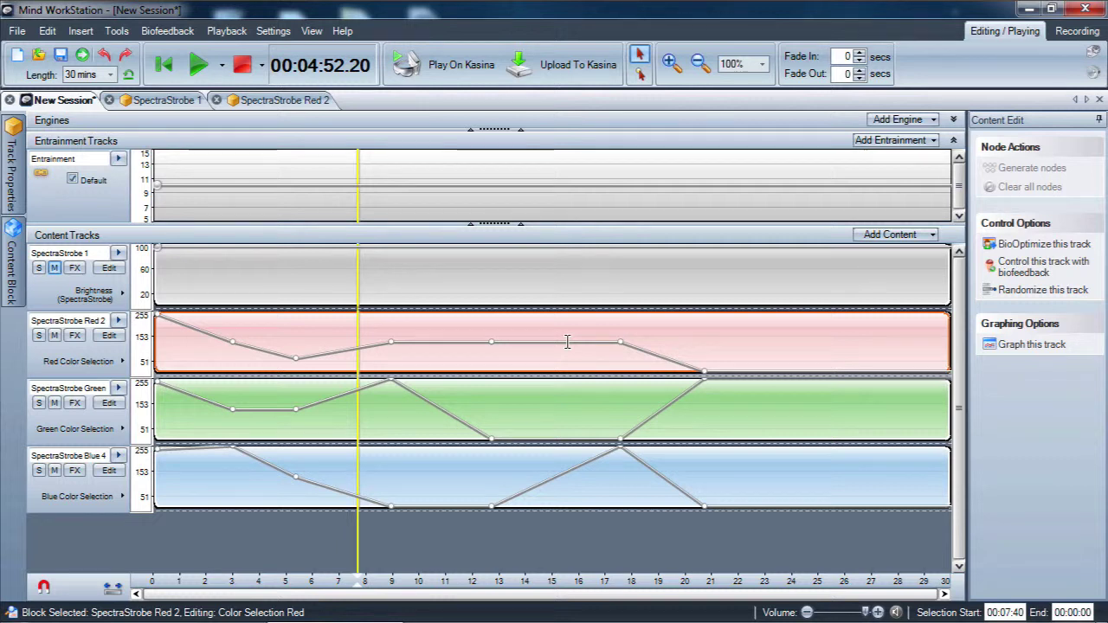
{"action": "left_click", "coordinate": [293, 292]}
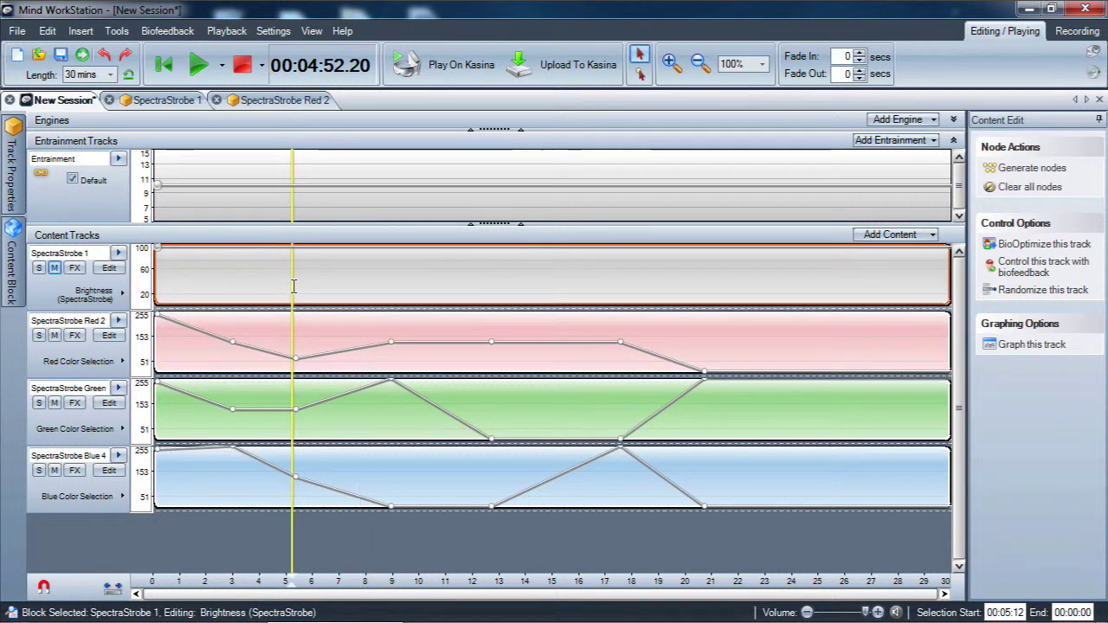